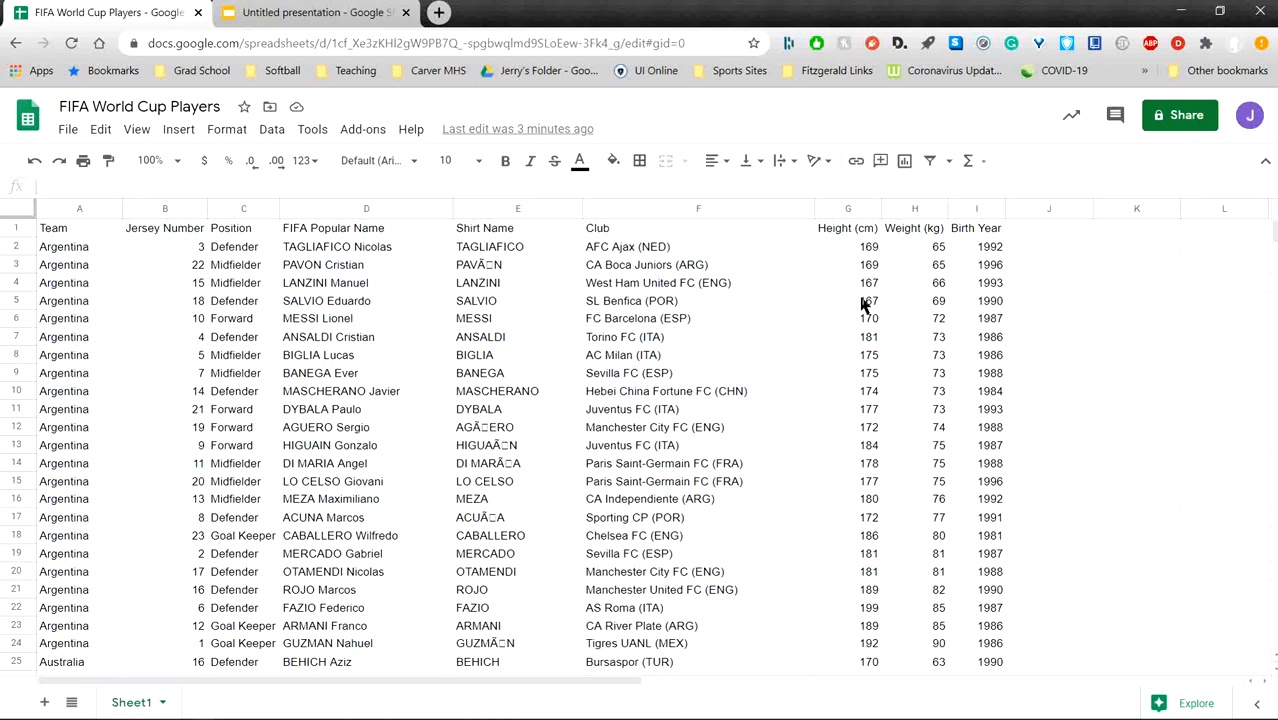
- Select the adjacent Height (cm) and Weight (kg) columns
{"action": "left_click", "coordinate": [850, 208]}
{"action": "key", "text": "ctrl+shift+Right"}
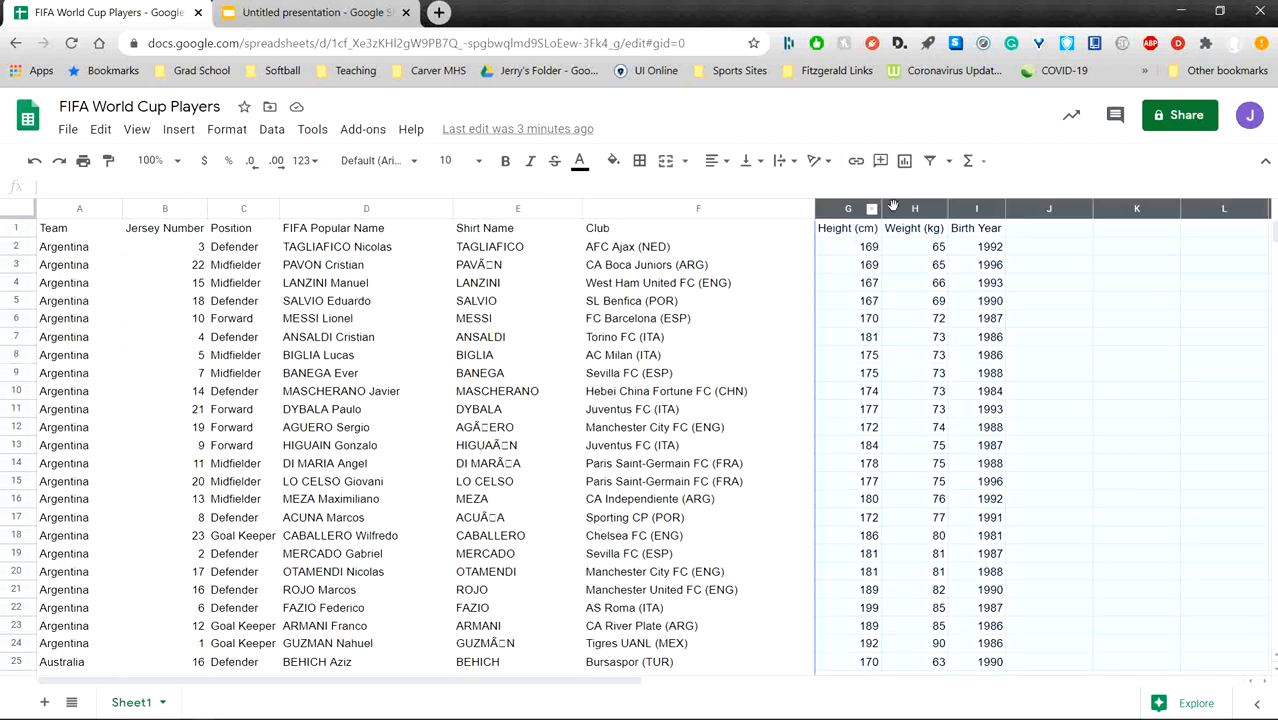
{"action": "left_click", "coordinate": [783, 253]}
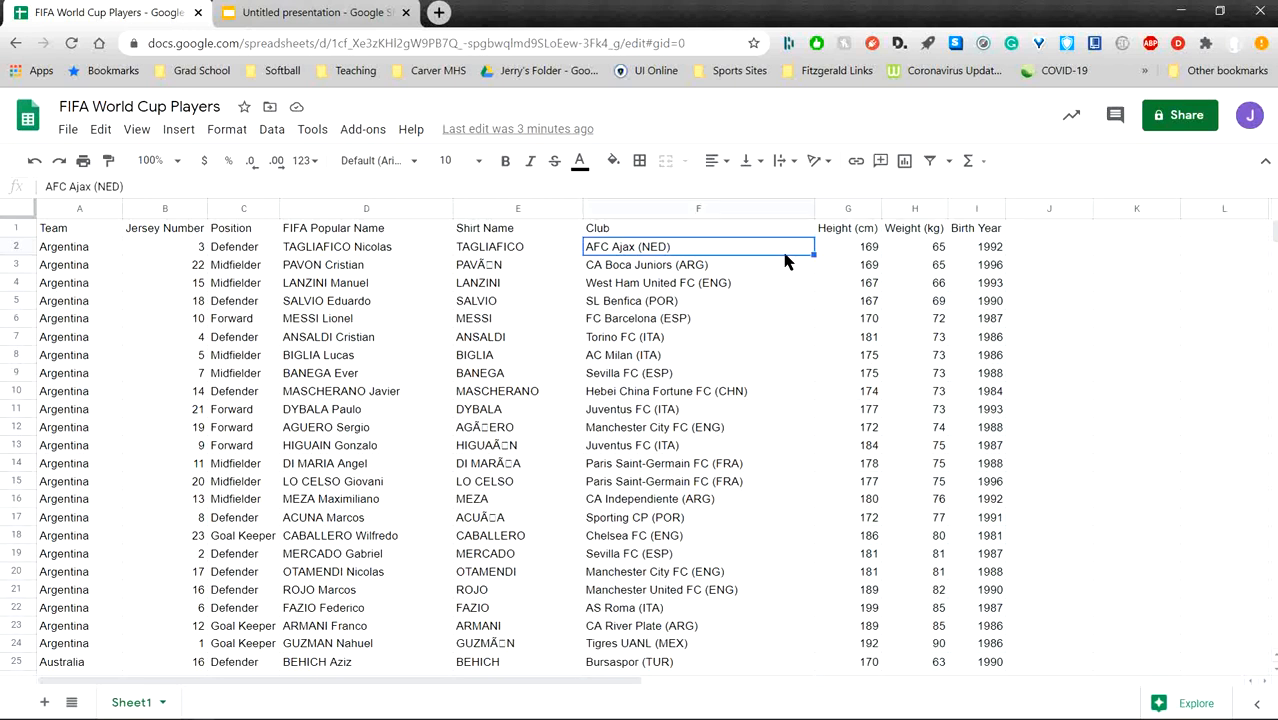
{"action": "left_click", "coordinate": [847, 208]}
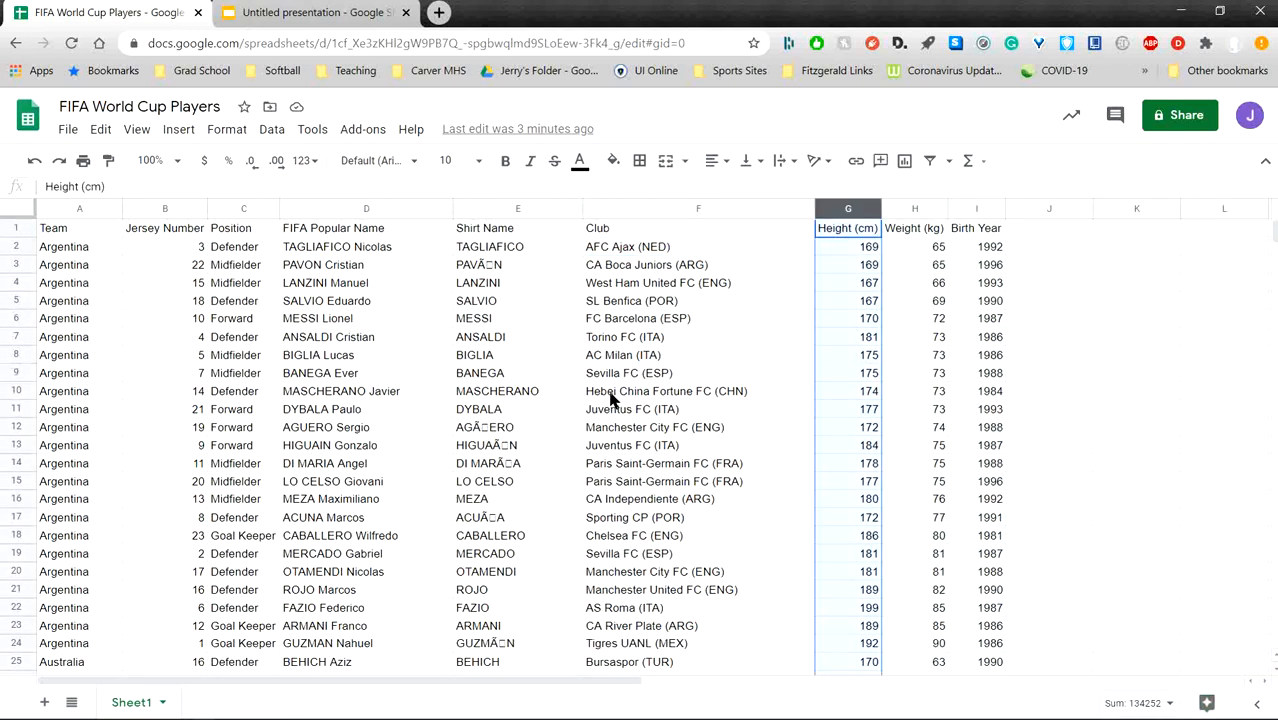
{"action": "left_click", "coordinate": [913, 212], "text": "shift"}
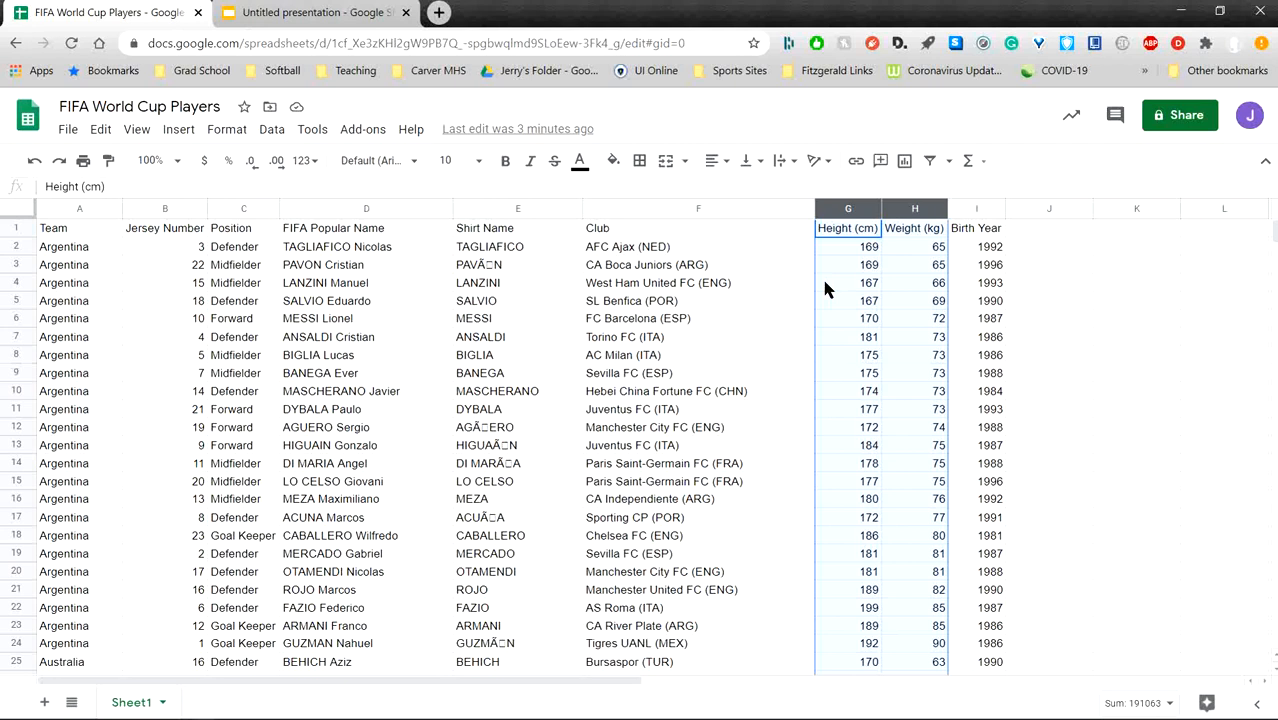
- Select only the non-adjacent Jersey Number and Weight (kg) columns, and also the whole range from Jersey Number through Weight (kg)
{"action": "left_click", "coordinate": [160, 212]}
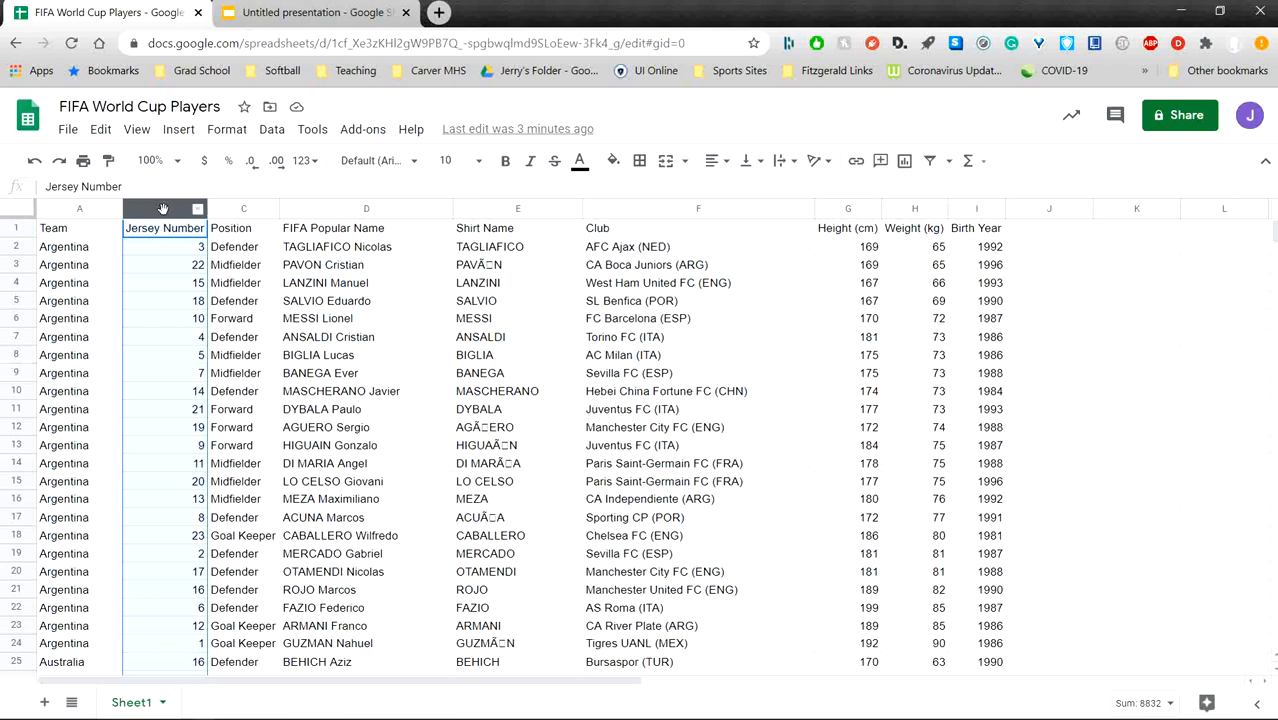
{"action": "left_click", "coordinate": [914, 212], "text": "ctrl"}
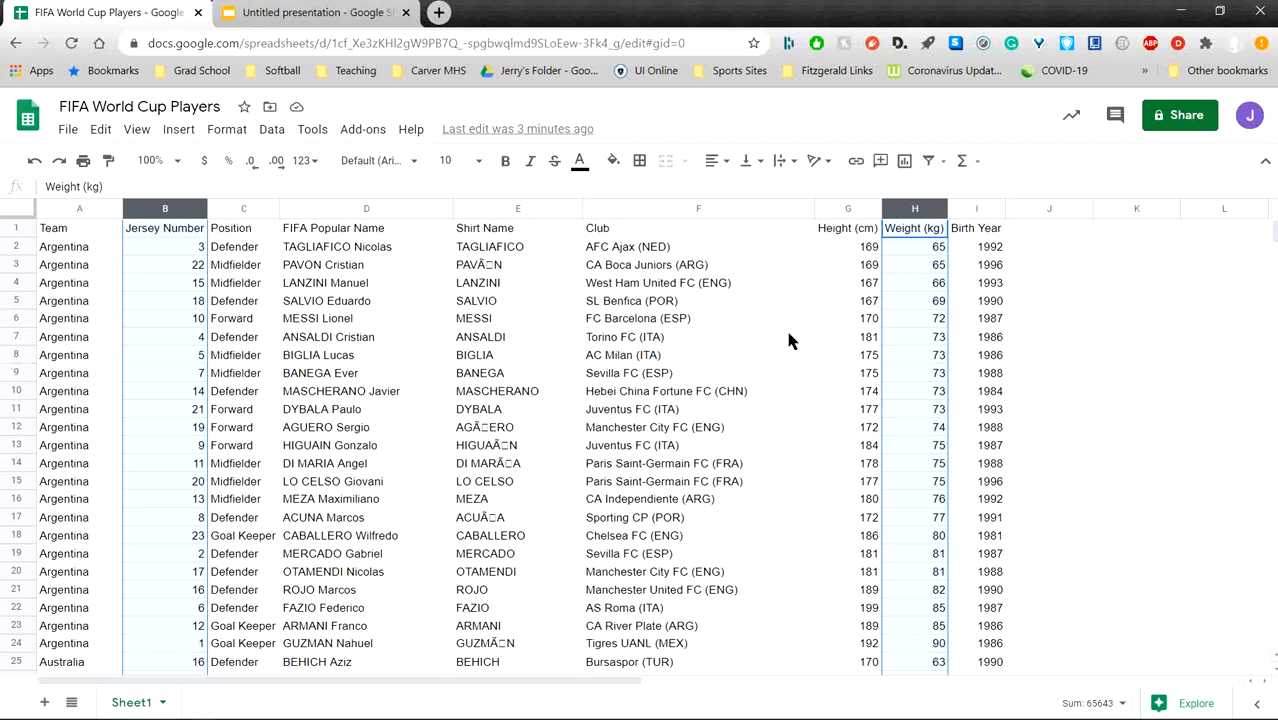
{"action": "left_click", "coordinate": [157, 210]}
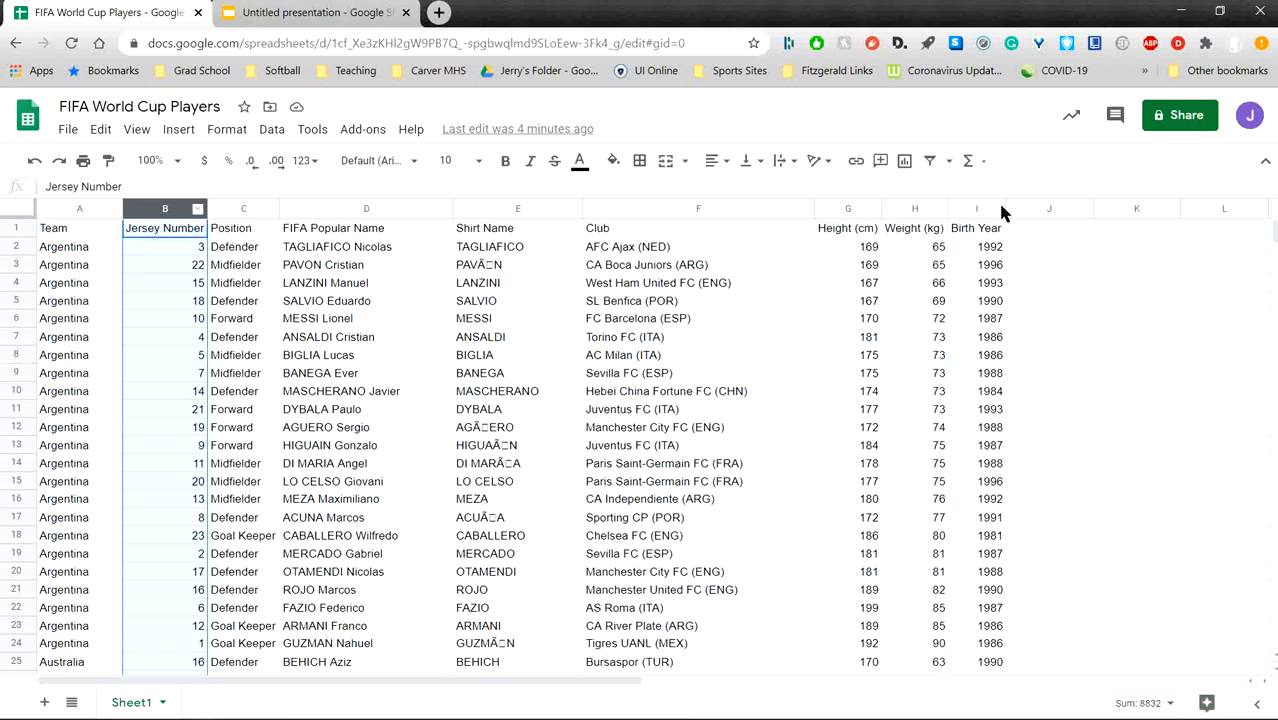
{"action": "left_click", "coordinate": [918, 208], "text": "shift"}
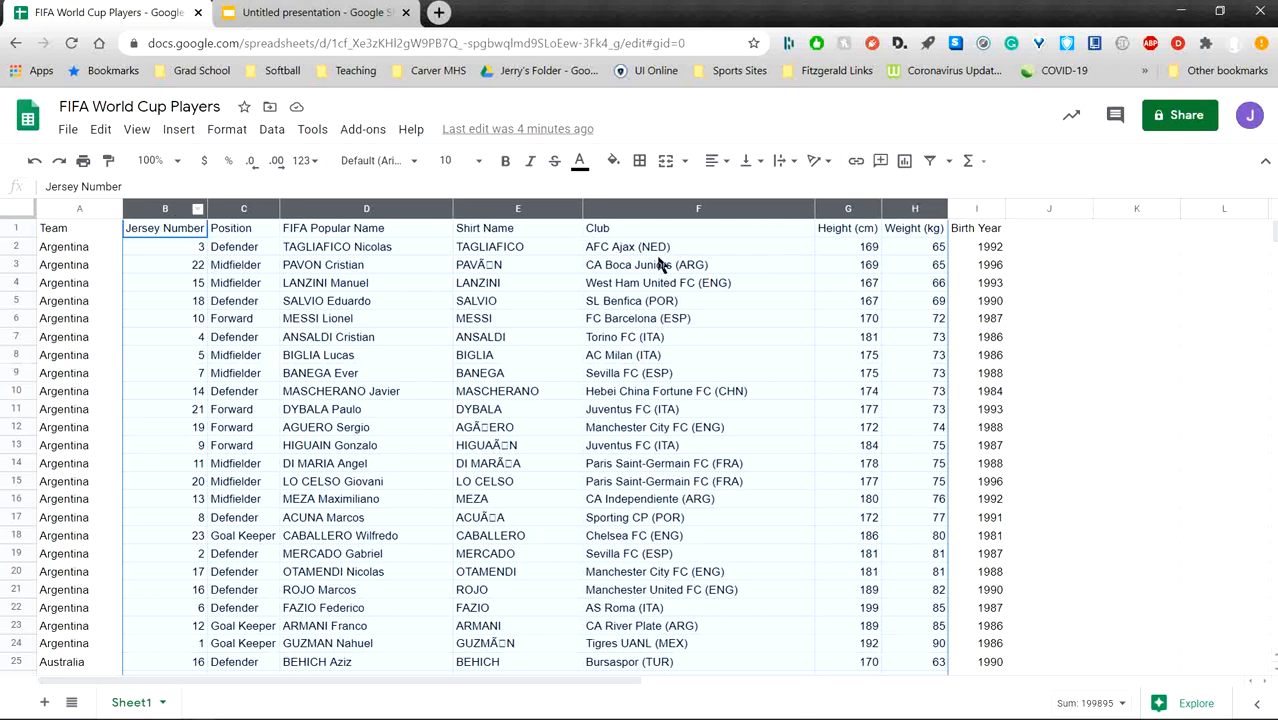
{"action": "left_click", "coordinate": [788, 250]}
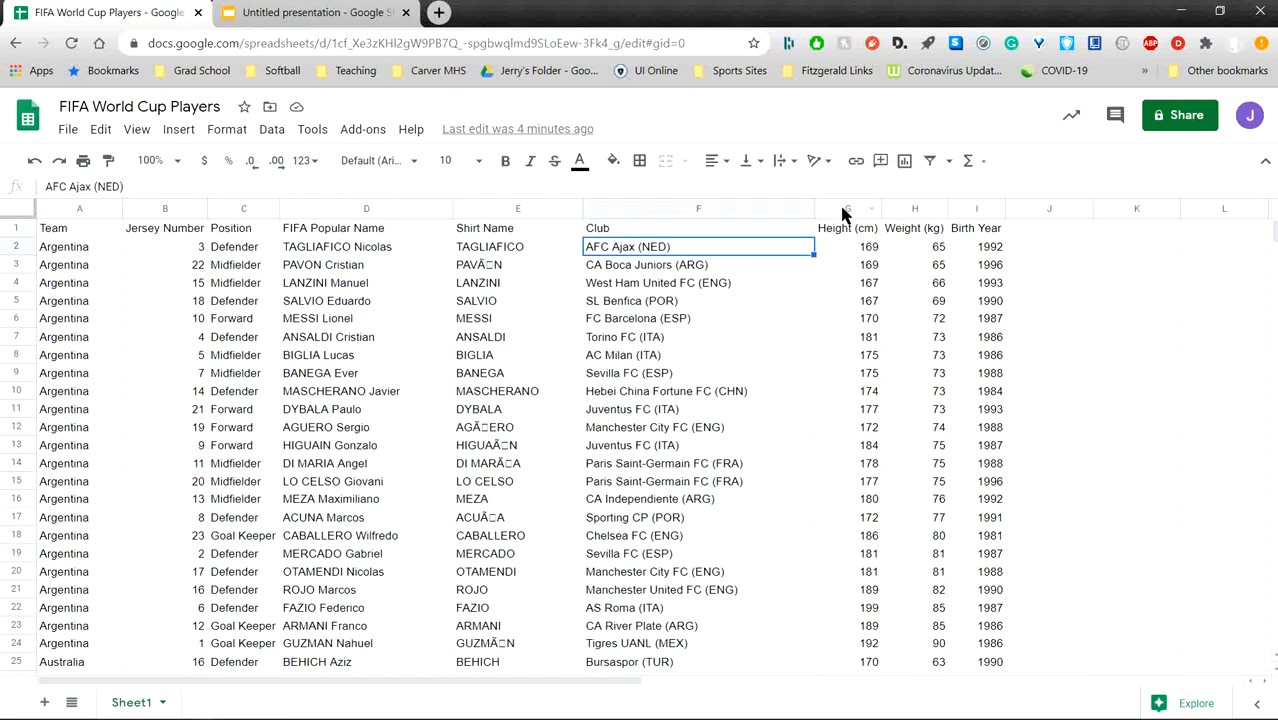
- Insert a chart based on the Height (cm) and Weight (kg) columns
{"action": "left_click", "coordinate": [845, 209]}
{"action": "left_click", "coordinate": [918, 207], "text": "shift"}
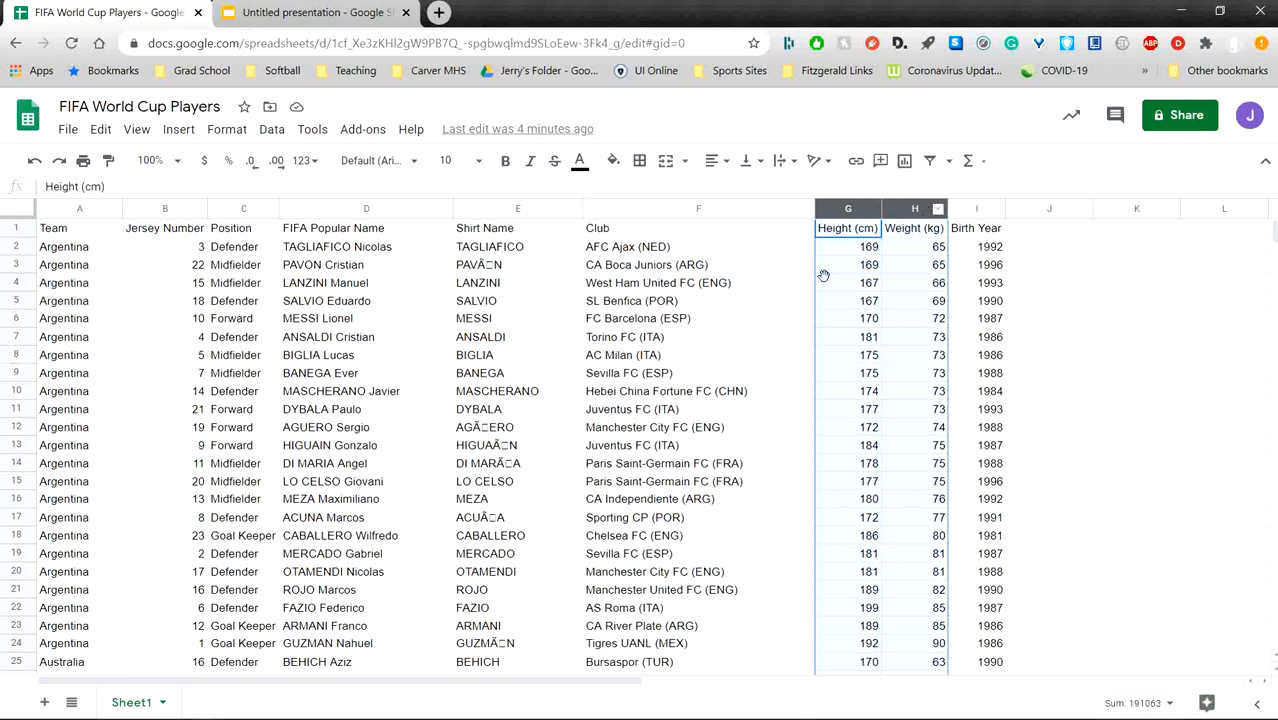
{"action": "left_click", "coordinate": [179, 130]}
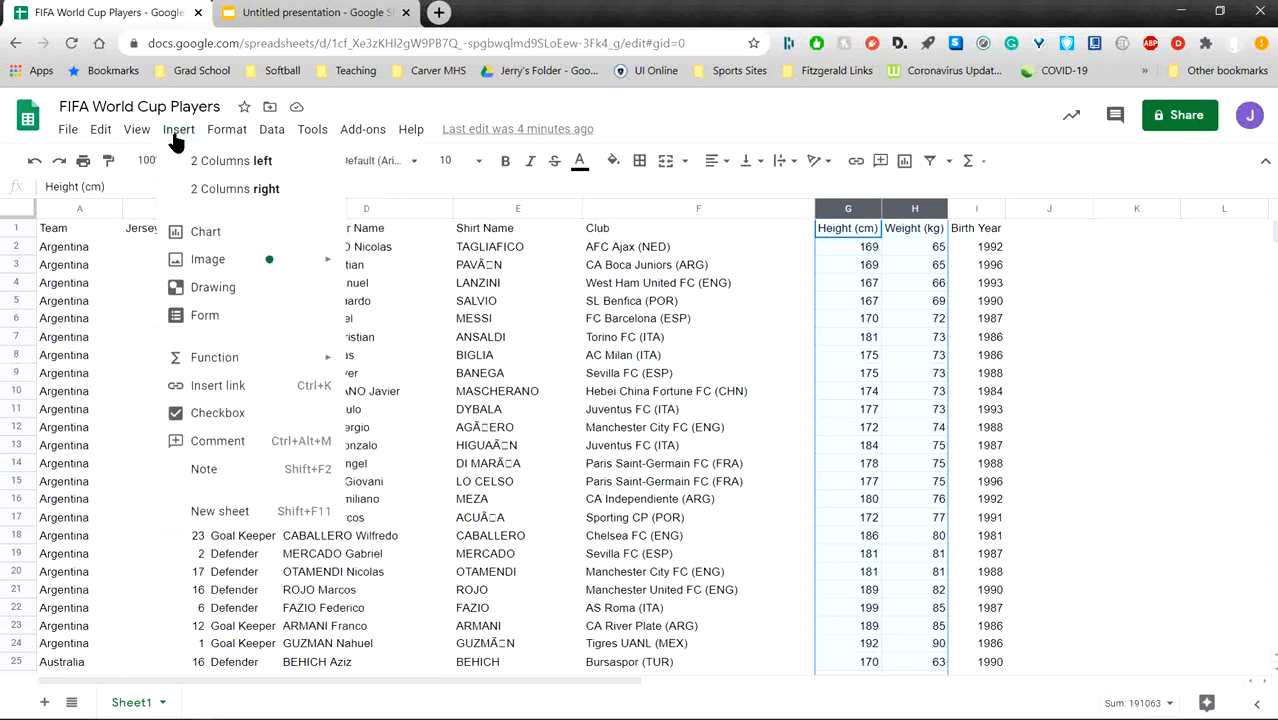
{"action": "left_click", "coordinate": [205, 240]}
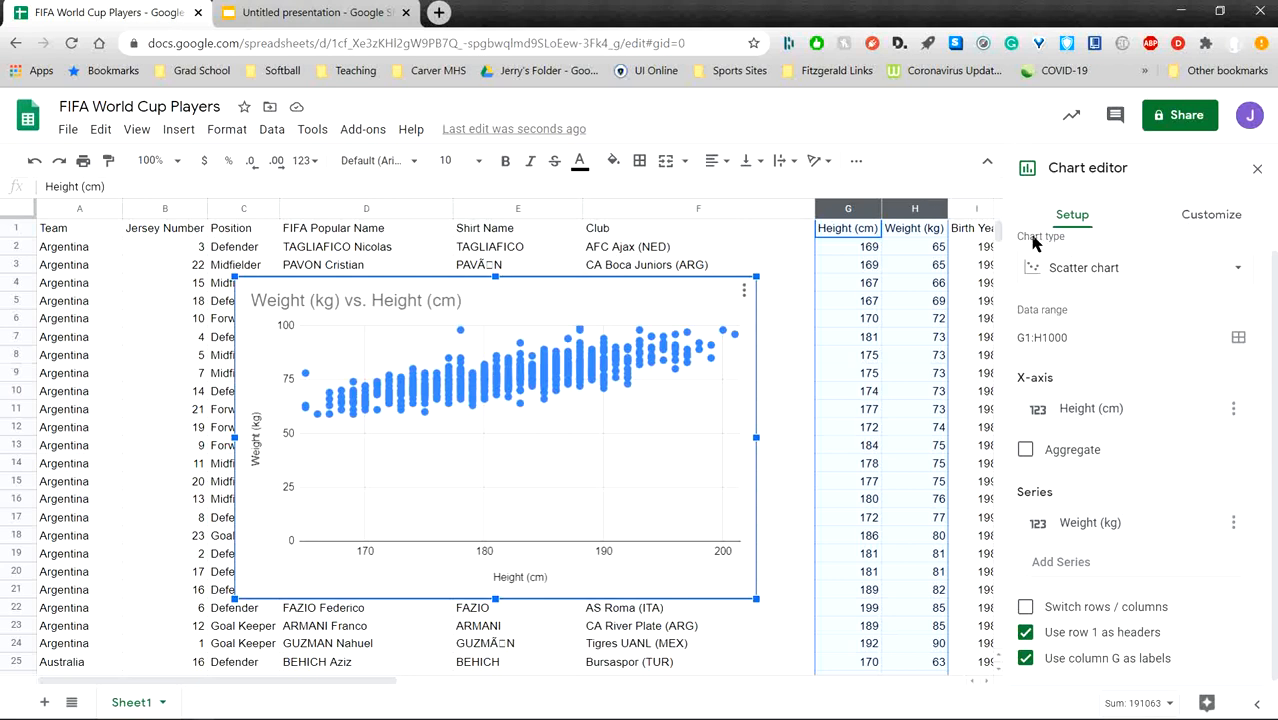
- Change the chart type to a 100% stacked column chart
{"action": "left_click", "coordinate": [1236, 268]}
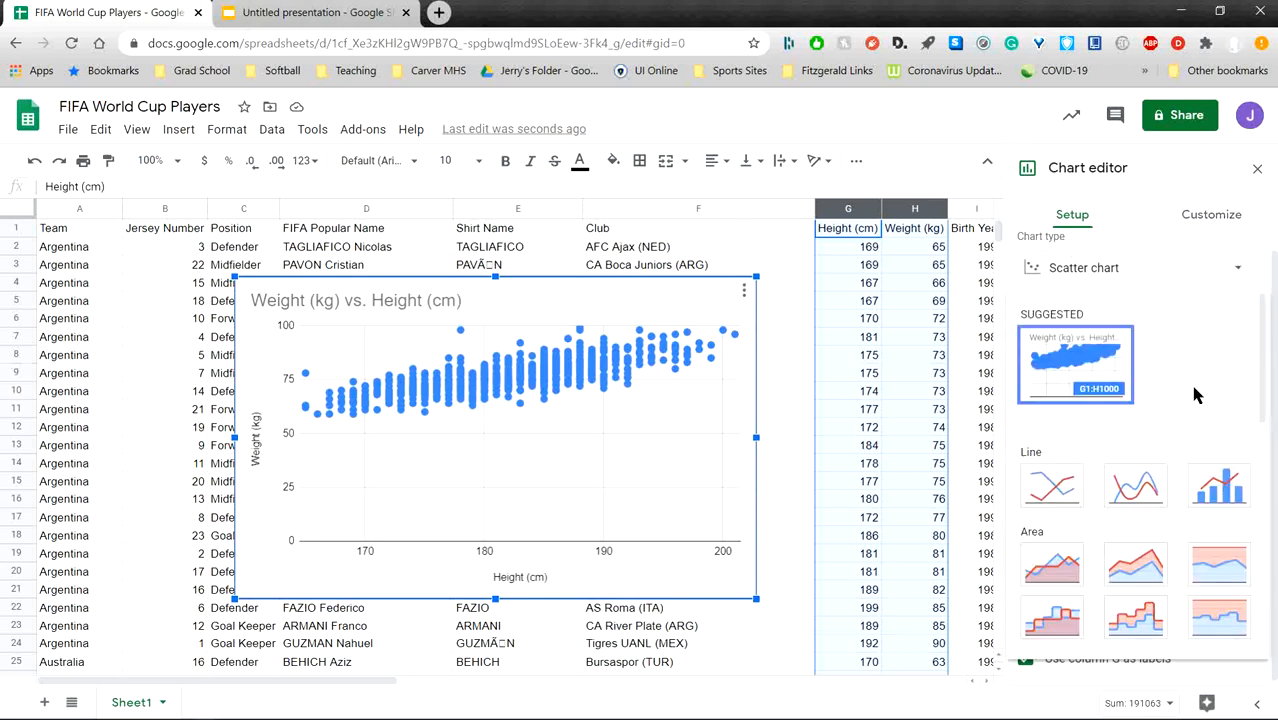
{"action": "scroll", "coordinate": [1195, 380], "scroll_direction": "down", "scroll_amount": 3}
{"action": "scroll", "coordinate": [1195, 395], "scroll_direction": "down", "scroll_amount": 4}
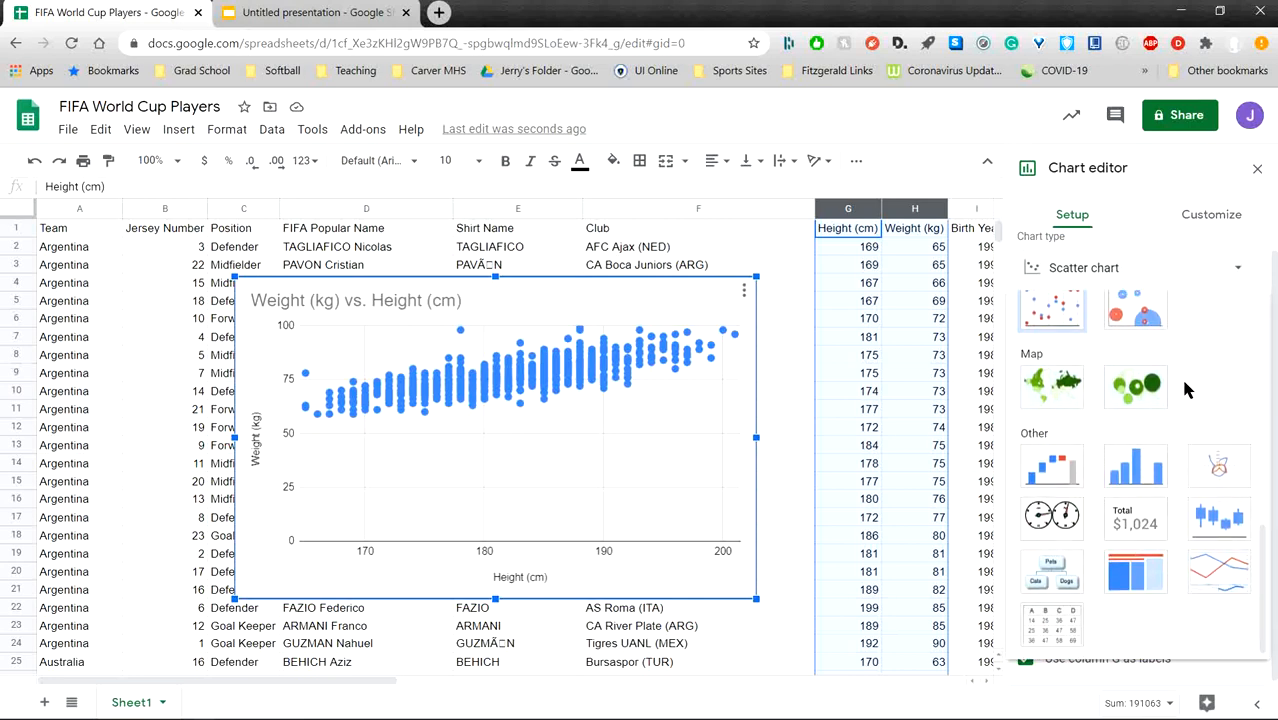
{"action": "scroll", "coordinate": [1187, 390], "scroll_direction": "up", "scroll_amount": 3}
{"action": "left_click", "coordinate": [1219, 356]}
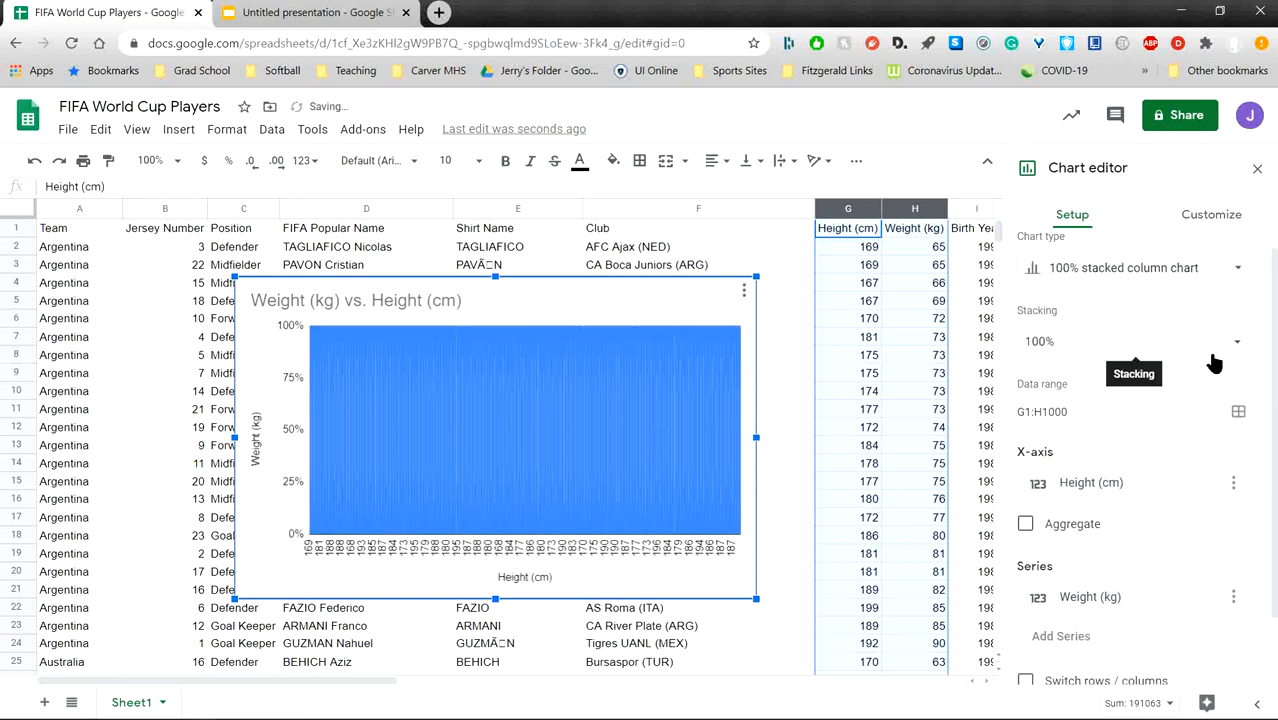
- Set the chart type back to Scatter chart
{"action": "left_click", "coordinate": [1236, 270]}
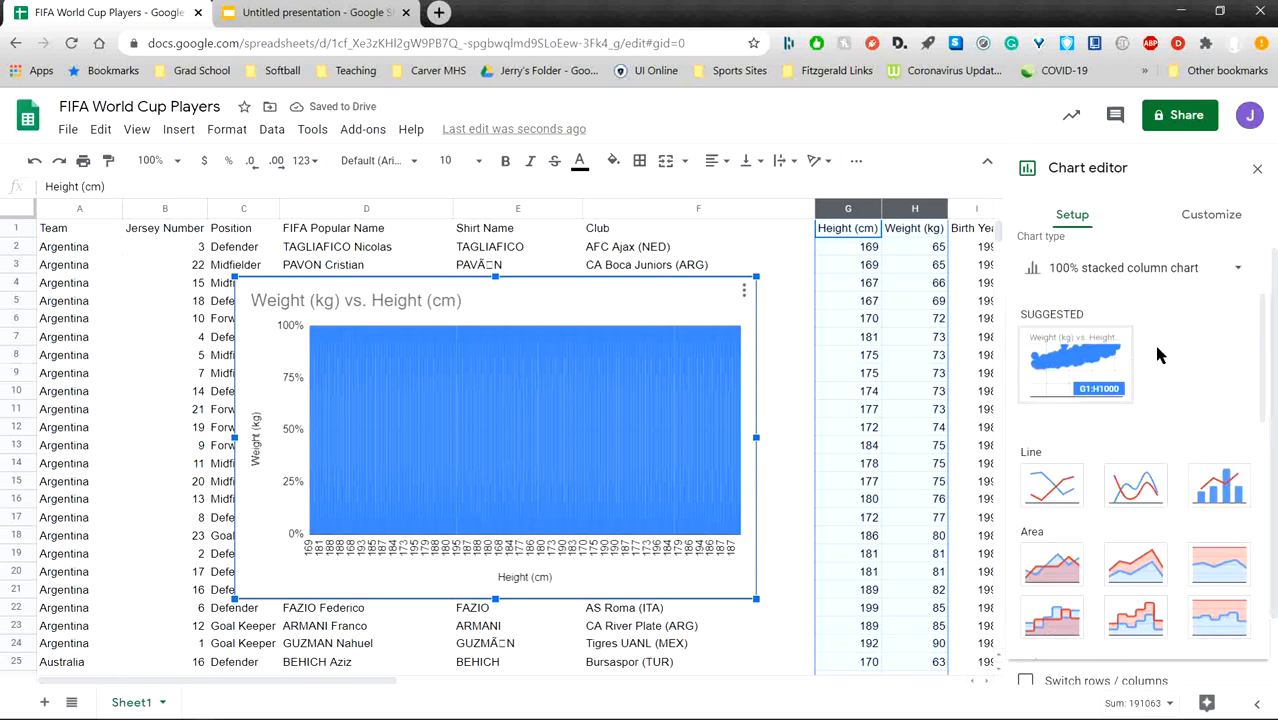
{"action": "scroll", "coordinate": [1157, 352], "scroll_direction": "down", "scroll_amount": 3}
{"action": "scroll", "coordinate": [1157, 352], "scroll_direction": "down", "scroll_amount": 3}
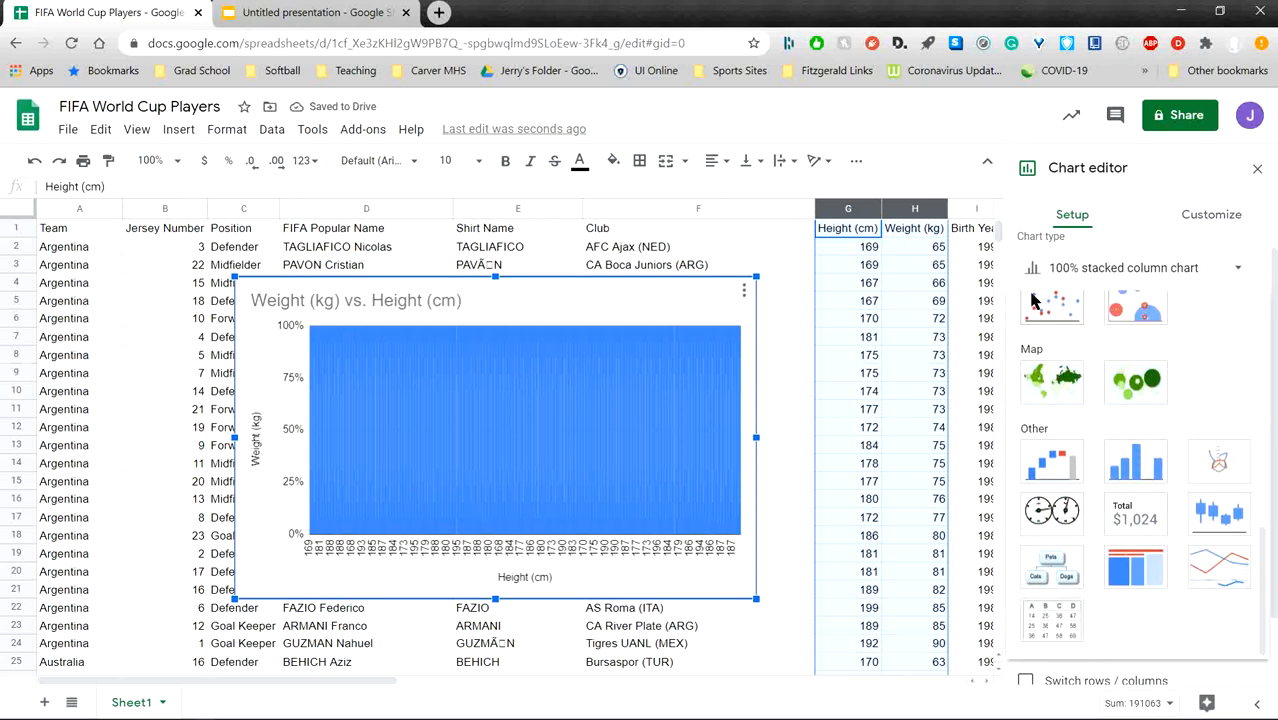
{"action": "left_click", "coordinate": [1048, 315]}
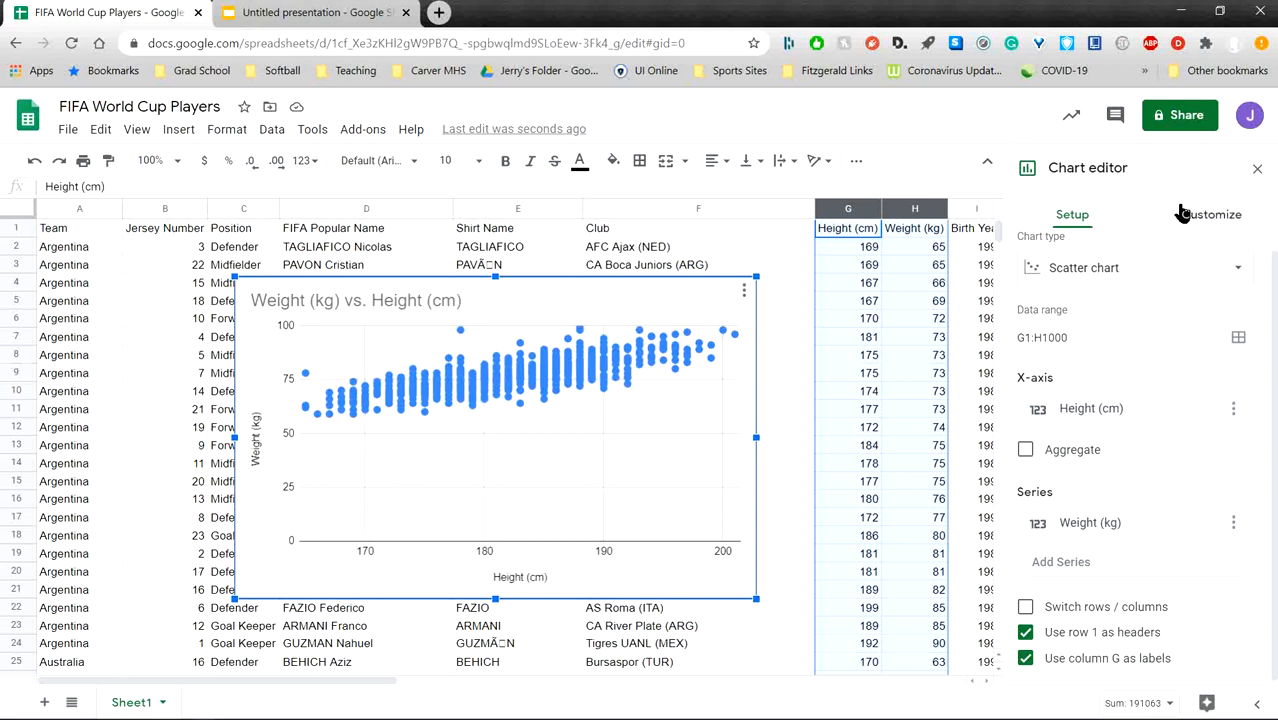
- Set the minimum of the scatter chart's vertical axis to 50 and close the chart editor
{"action": "left_click", "coordinate": [1212, 216]}
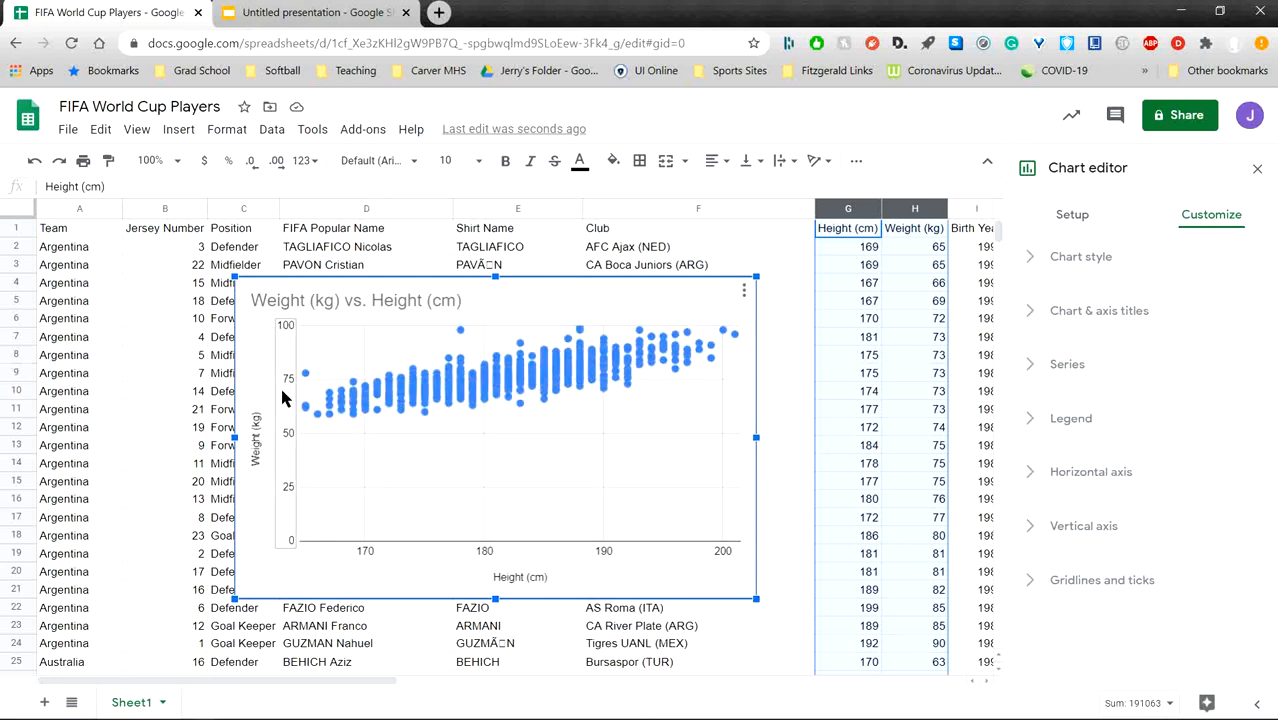
{"action": "left_click", "coordinate": [1076, 537]}
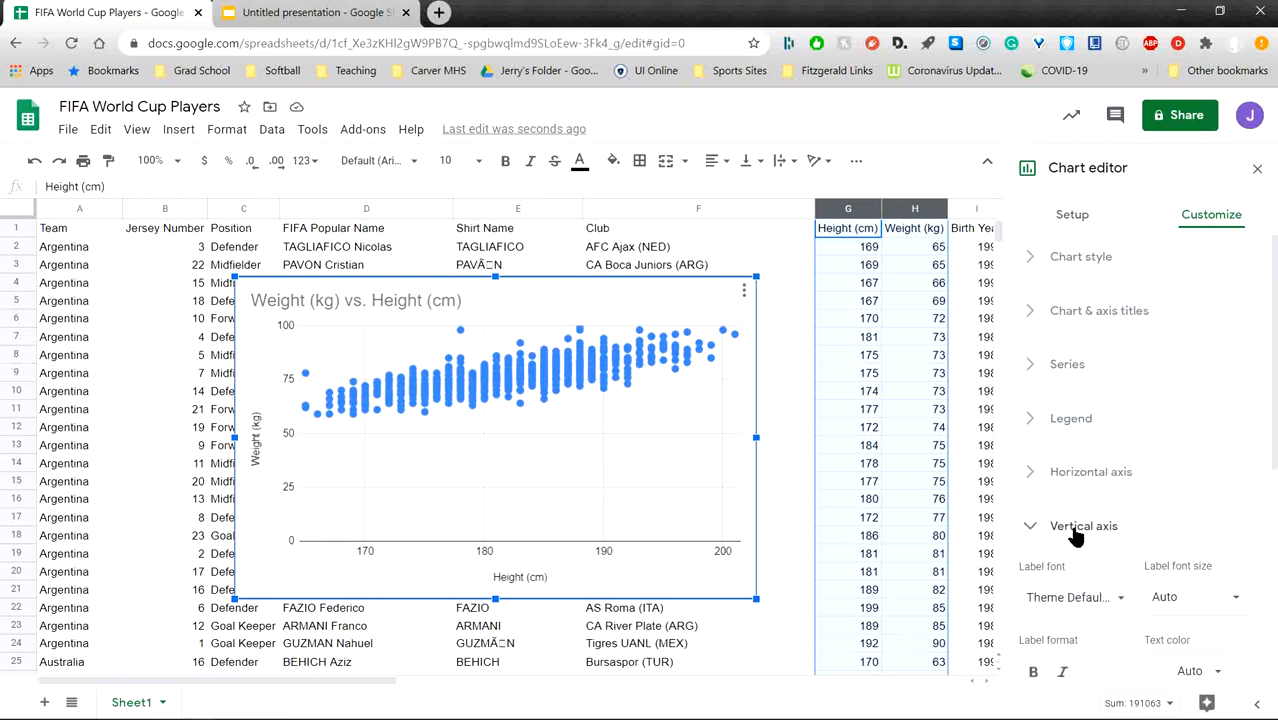
{"action": "scroll", "coordinate": [1145, 503], "scroll_direction": "down", "scroll_amount": 2}
{"action": "scroll", "coordinate": [1136, 497], "scroll_direction": "down", "scroll_amount": 1}
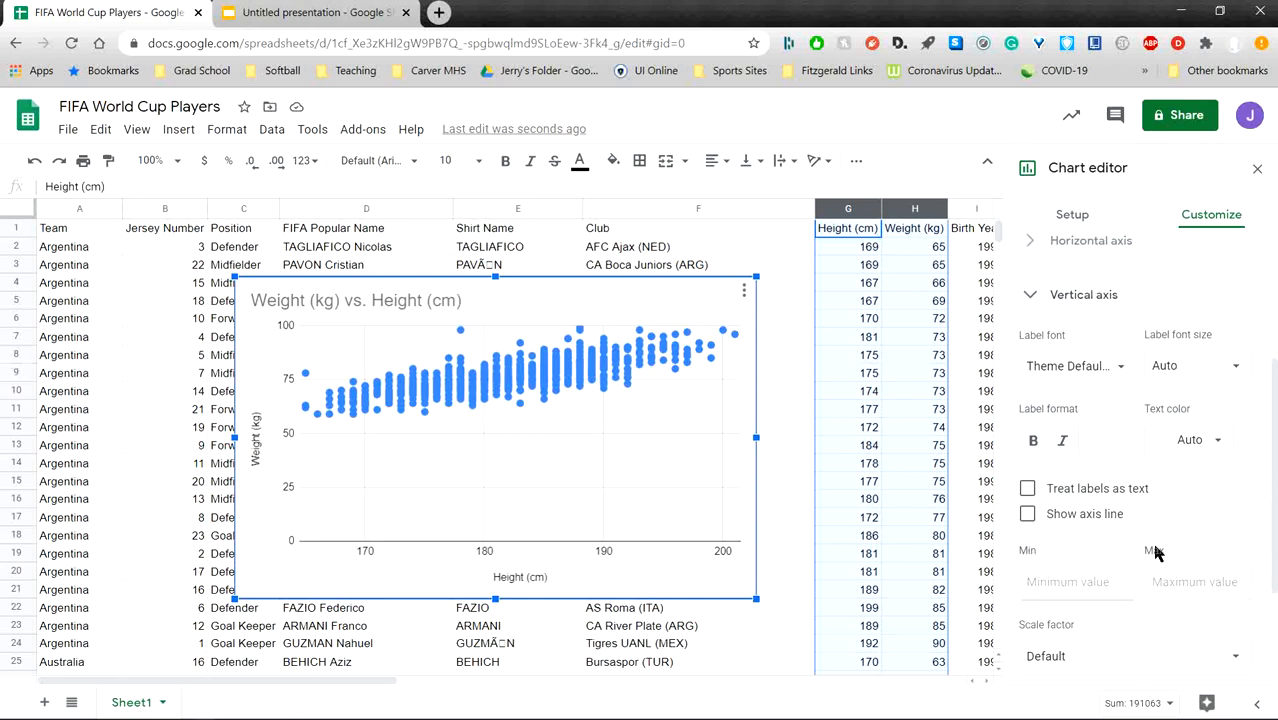
{"action": "left_click", "coordinate": [1060, 585]}
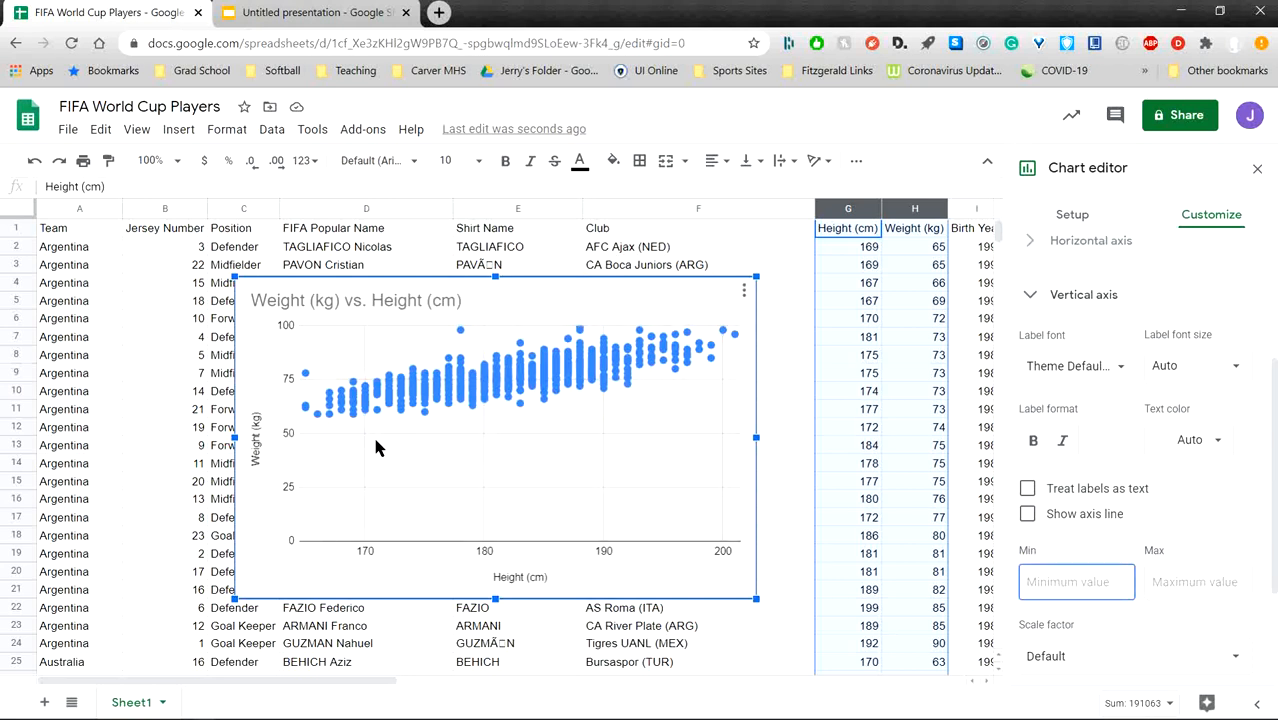
{"action": "type", "text": "50"}
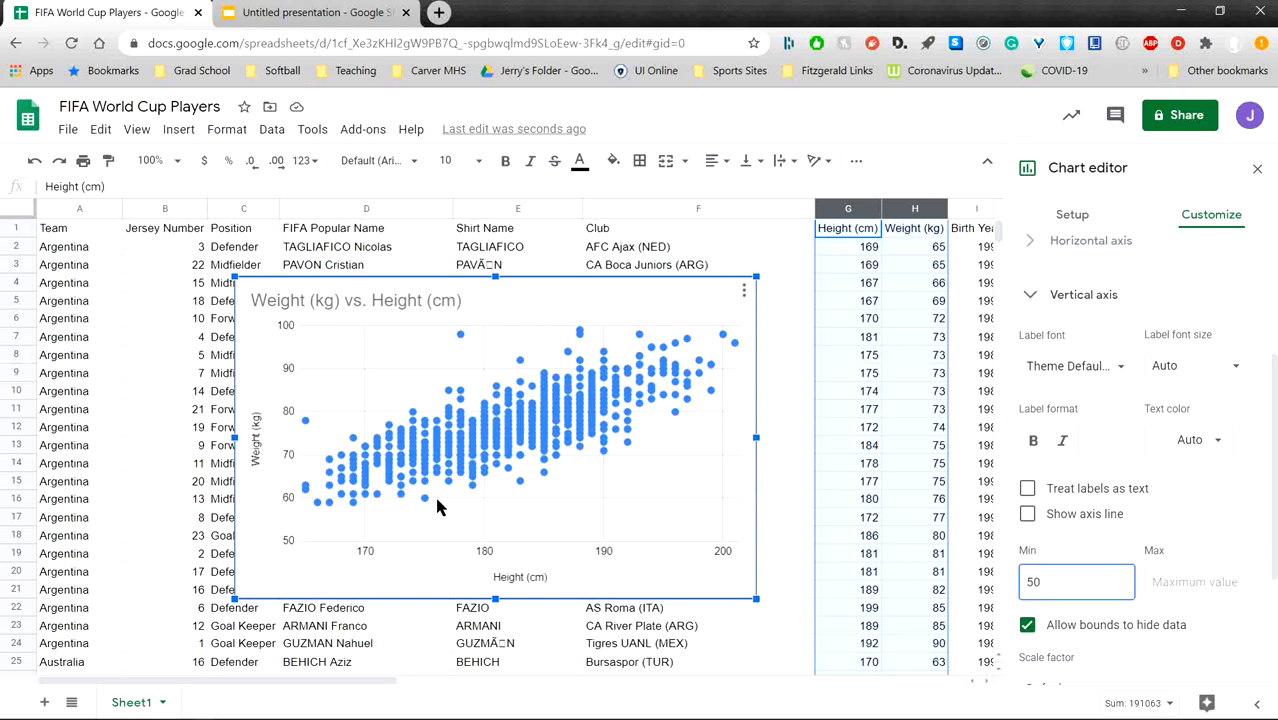
{"action": "scroll", "coordinate": [1178, 502], "scroll_direction": "down", "scroll_amount": 1}
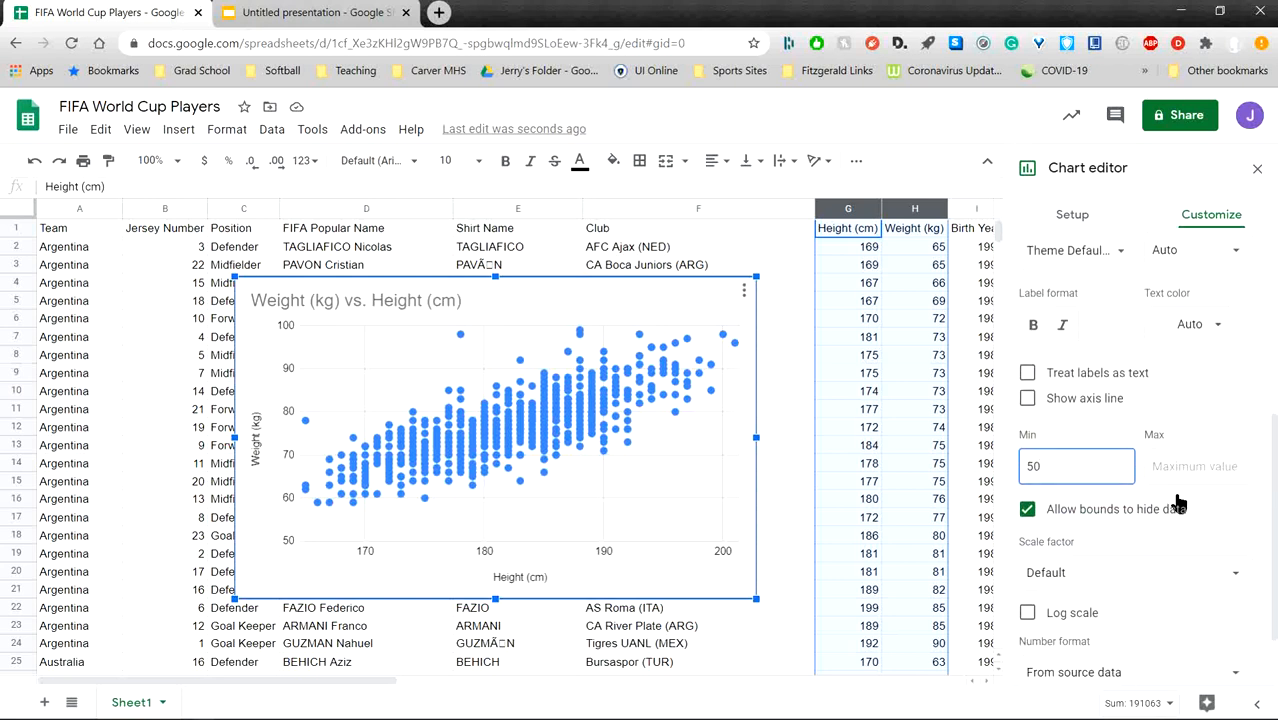
{"action": "scroll", "coordinate": [1178, 502], "scroll_direction": "down", "scroll_amount": 1}
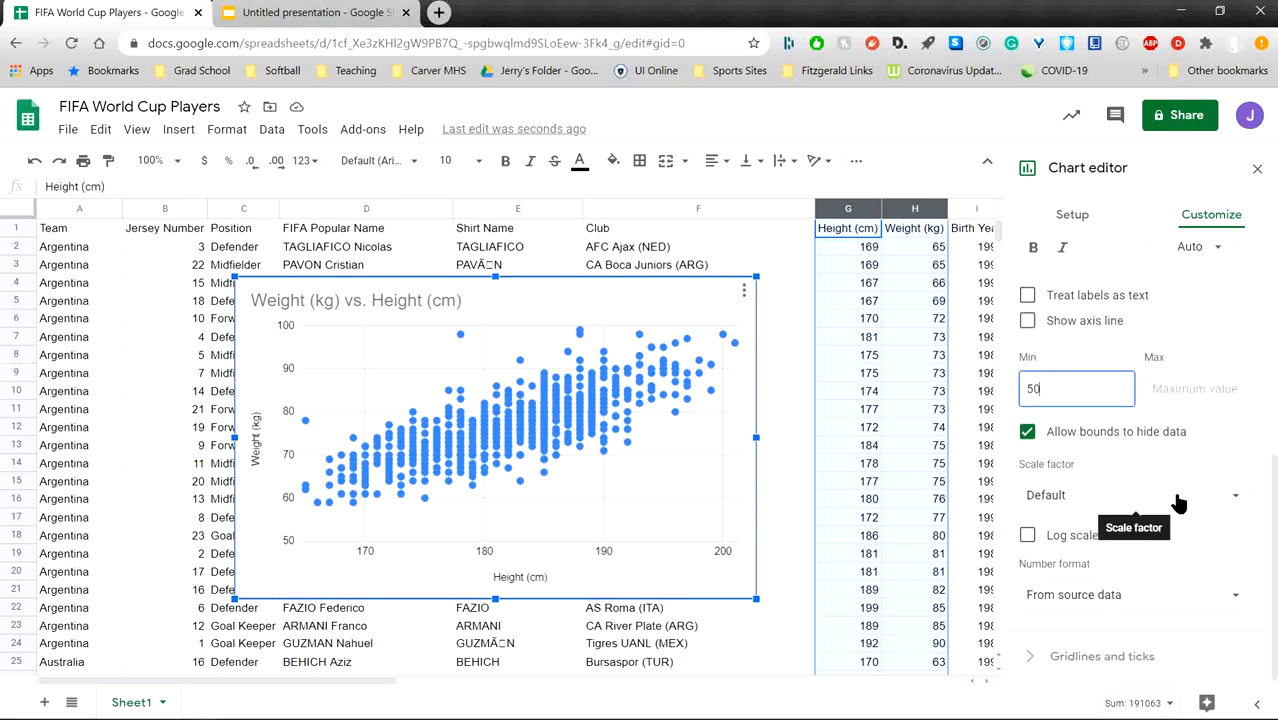
{"action": "scroll", "coordinate": [1178, 502], "scroll_direction": "up", "scroll_amount": 4}
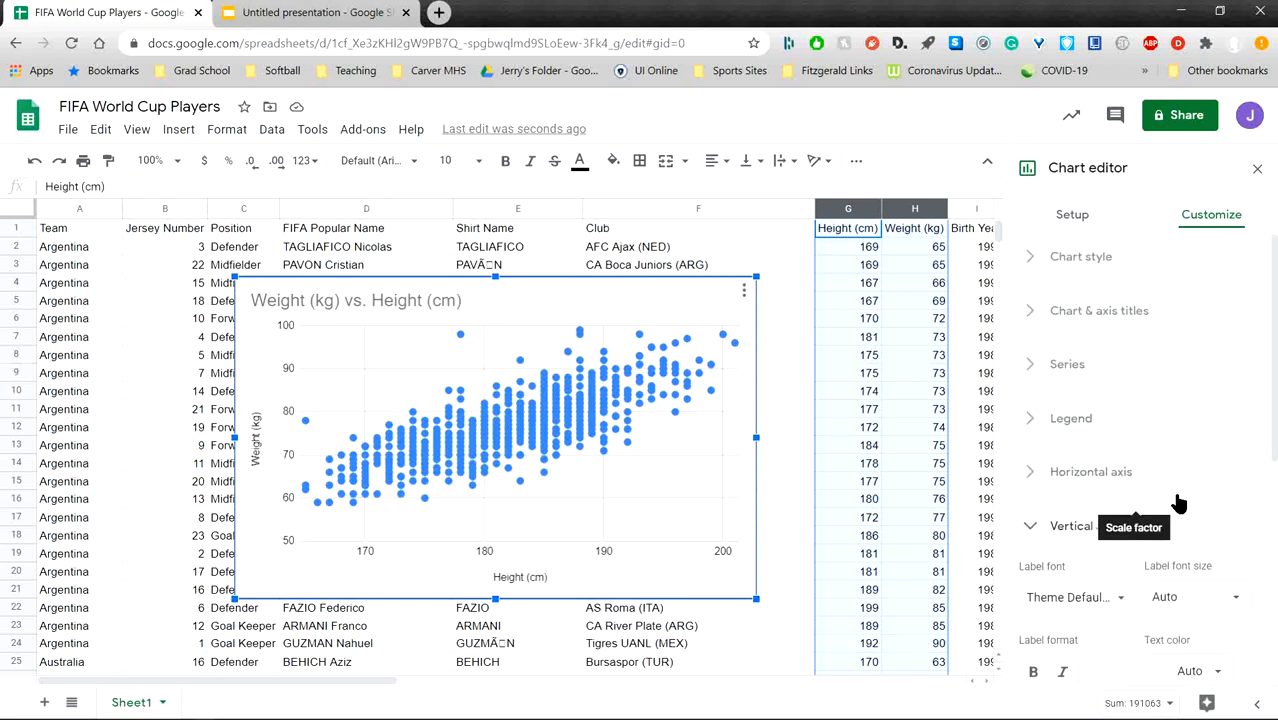
{"action": "left_click", "coordinate": [1258, 170]}
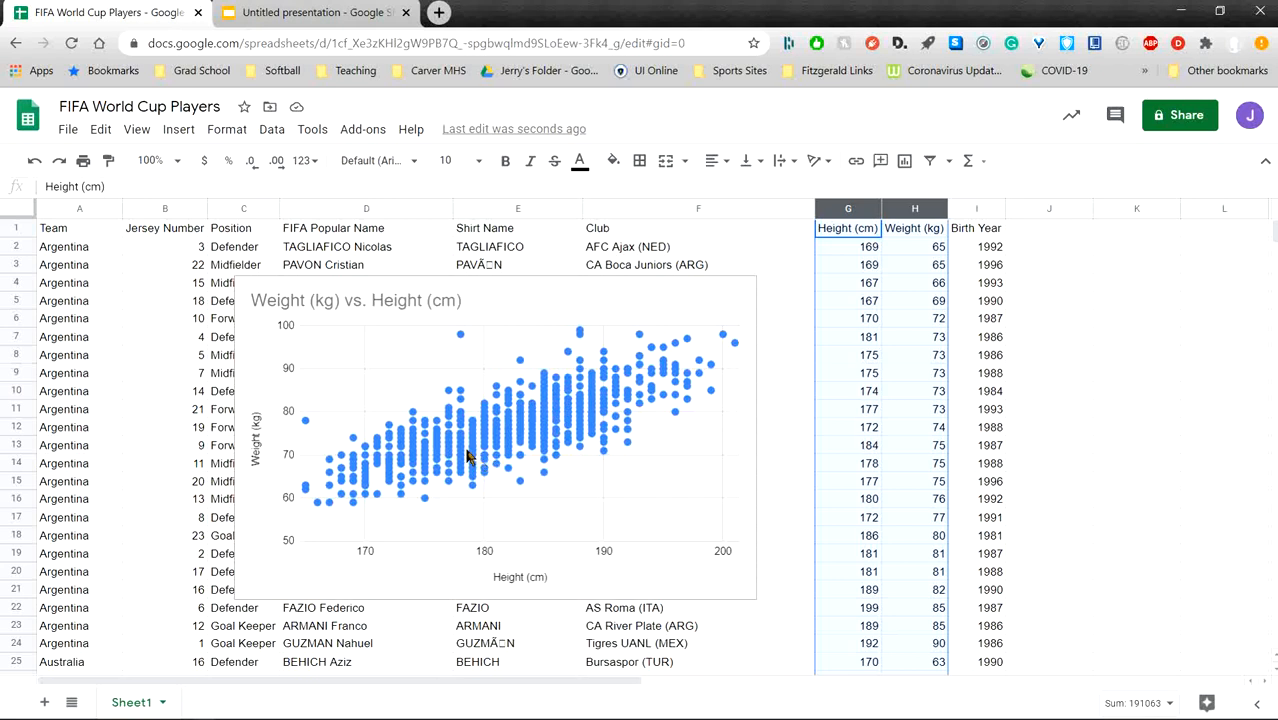
- Copy the Weight (kg) vs. Height (cm) scatter chart from the sheet
{"action": "left_click", "coordinate": [495, 437]}
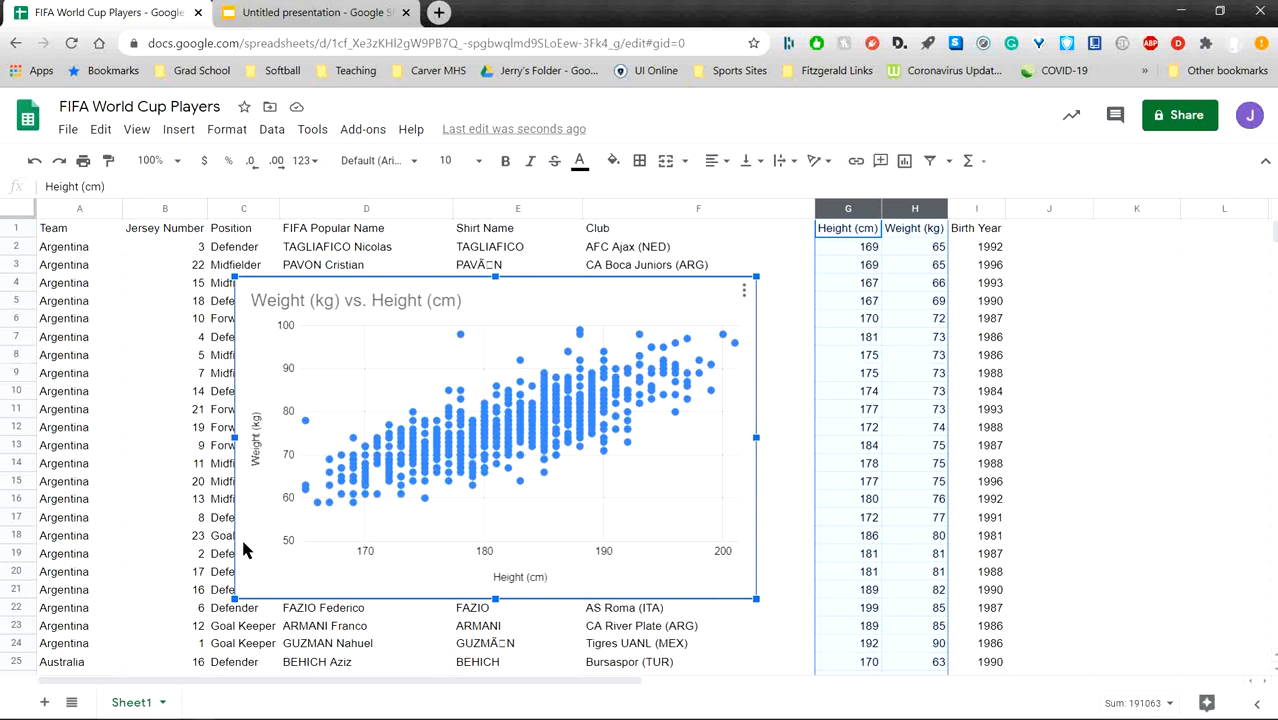
{"action": "key", "text": "Escape"}
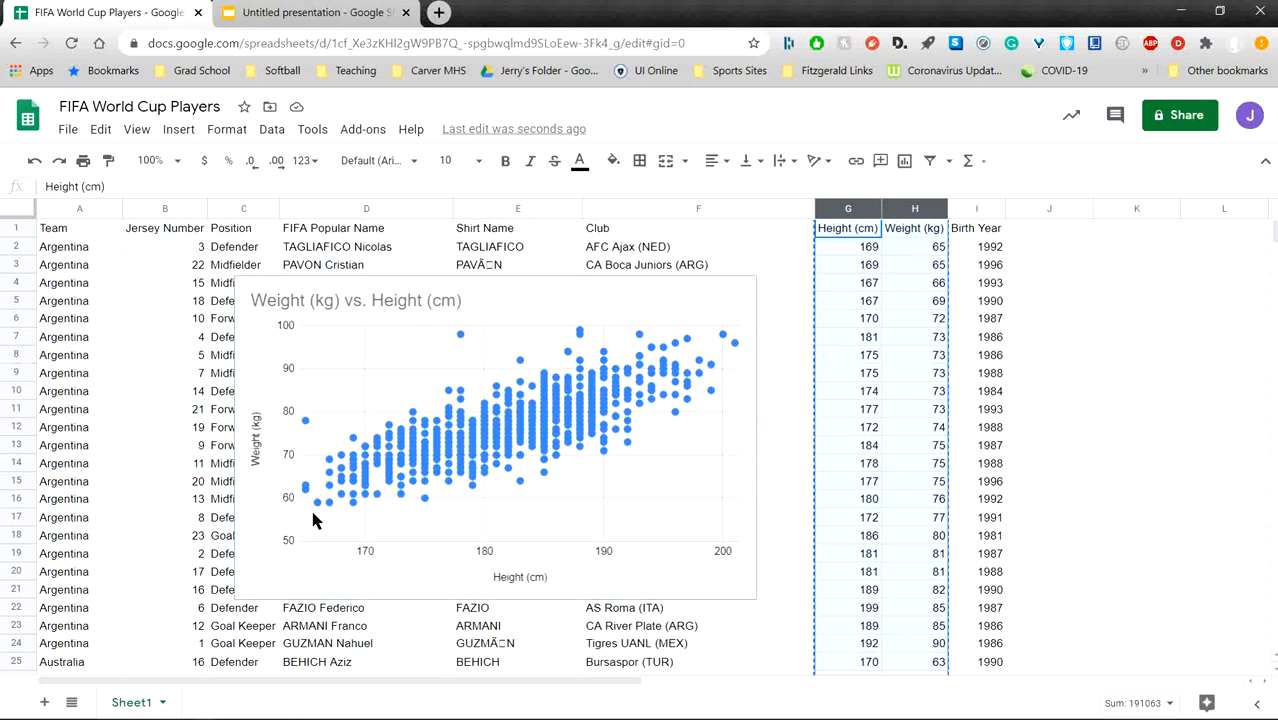
{"action": "left_click", "coordinate": [369, 454]}
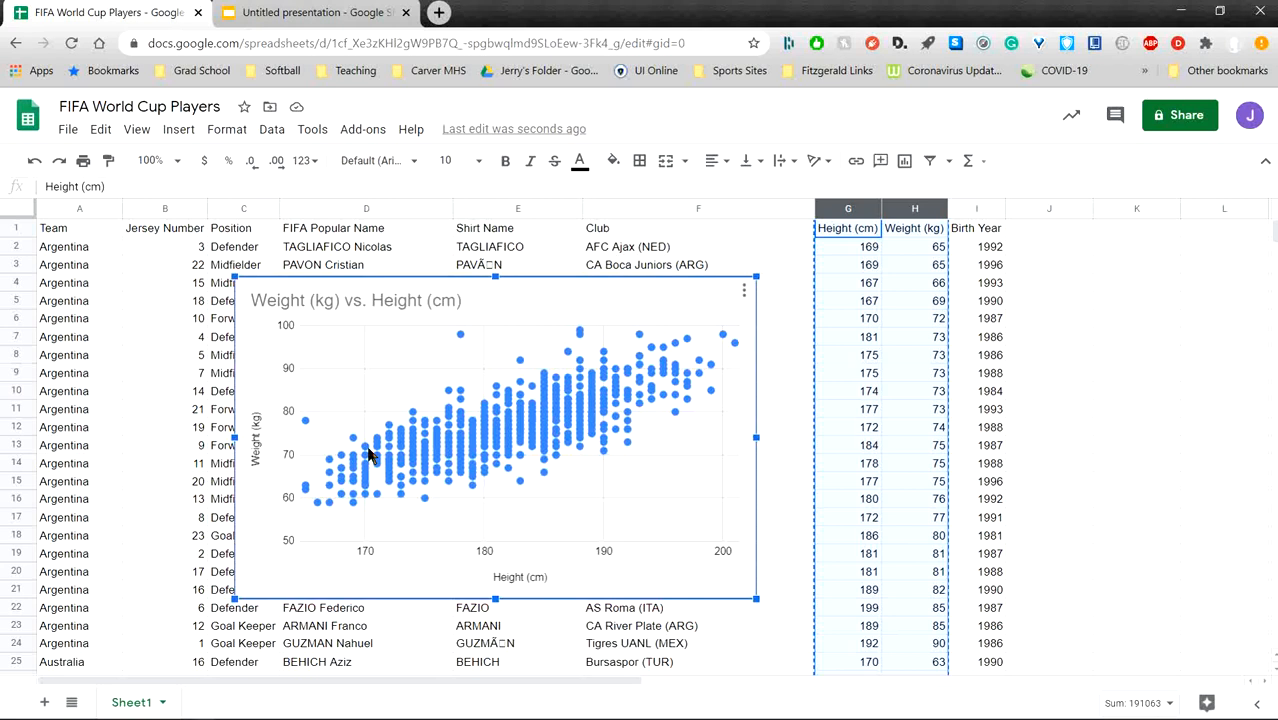
{"action": "key", "text": "Escape"}
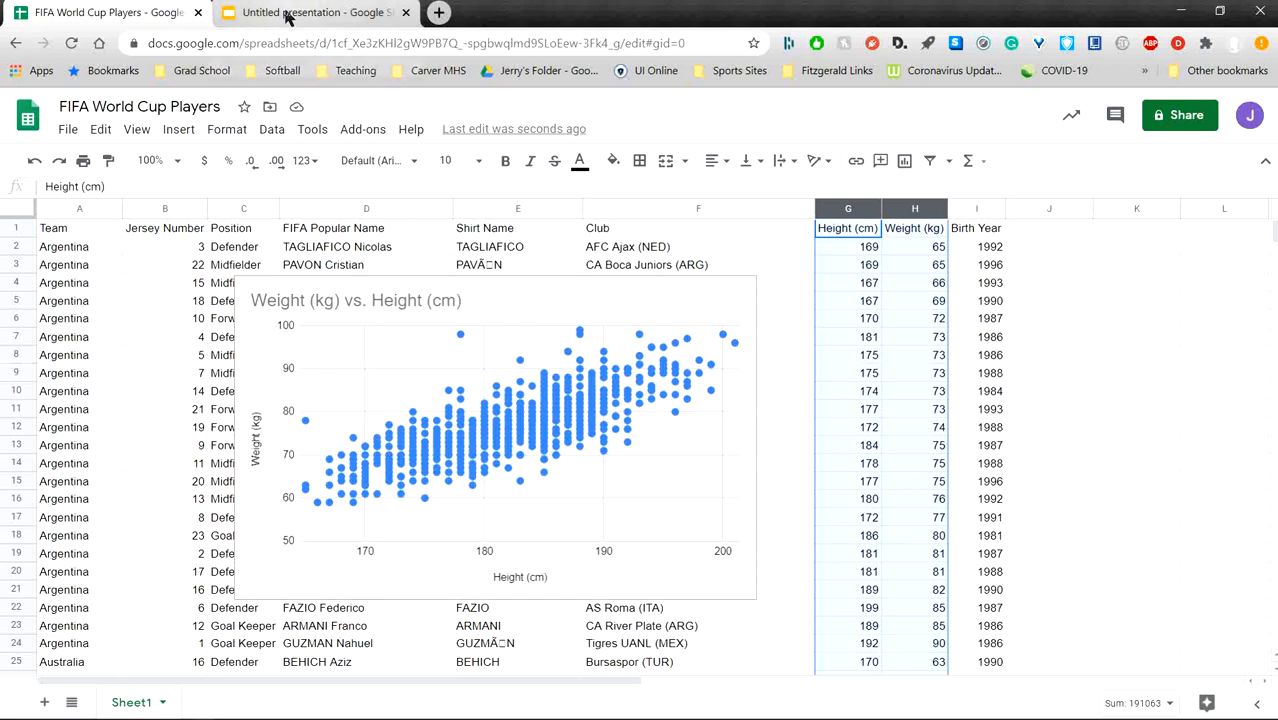
- Switch to the untitled Google Slides presentation and paste the chart at the "Paste Chart Here" placeholder, linked to the spreadsheet
{"action": "left_click", "coordinate": [314, 13]}
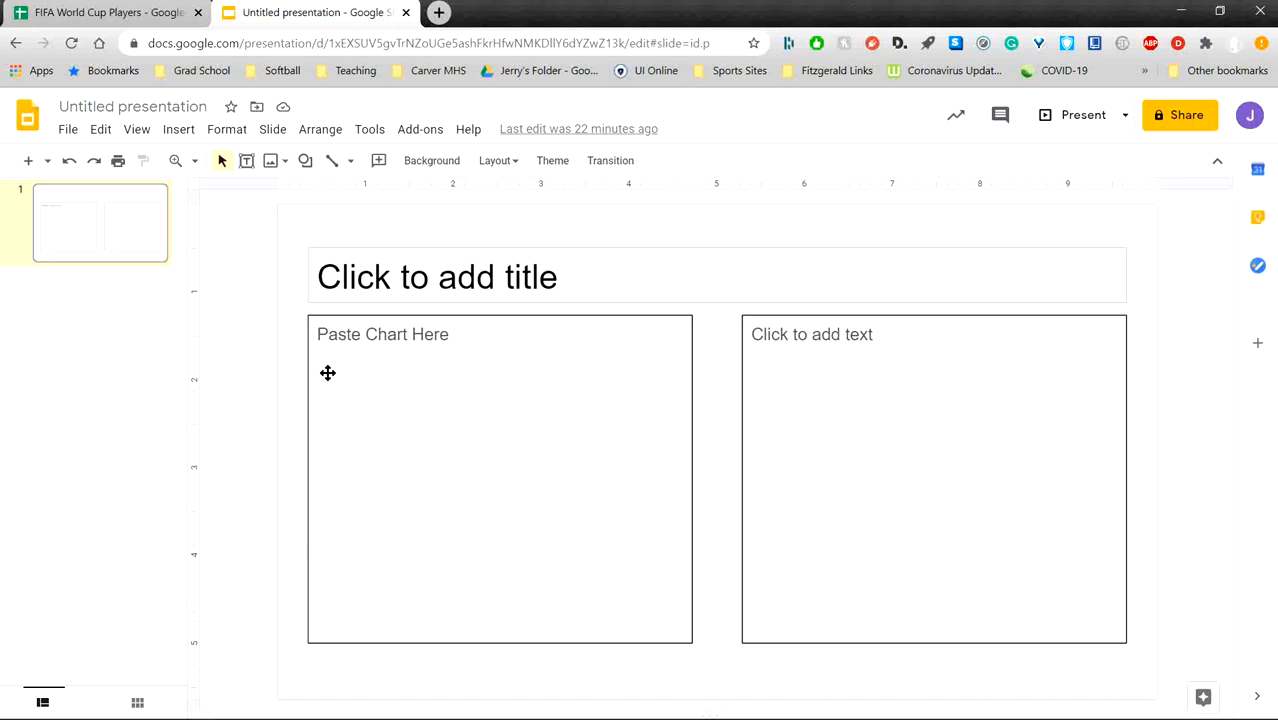
{"action": "left_click", "coordinate": [431, 383]}
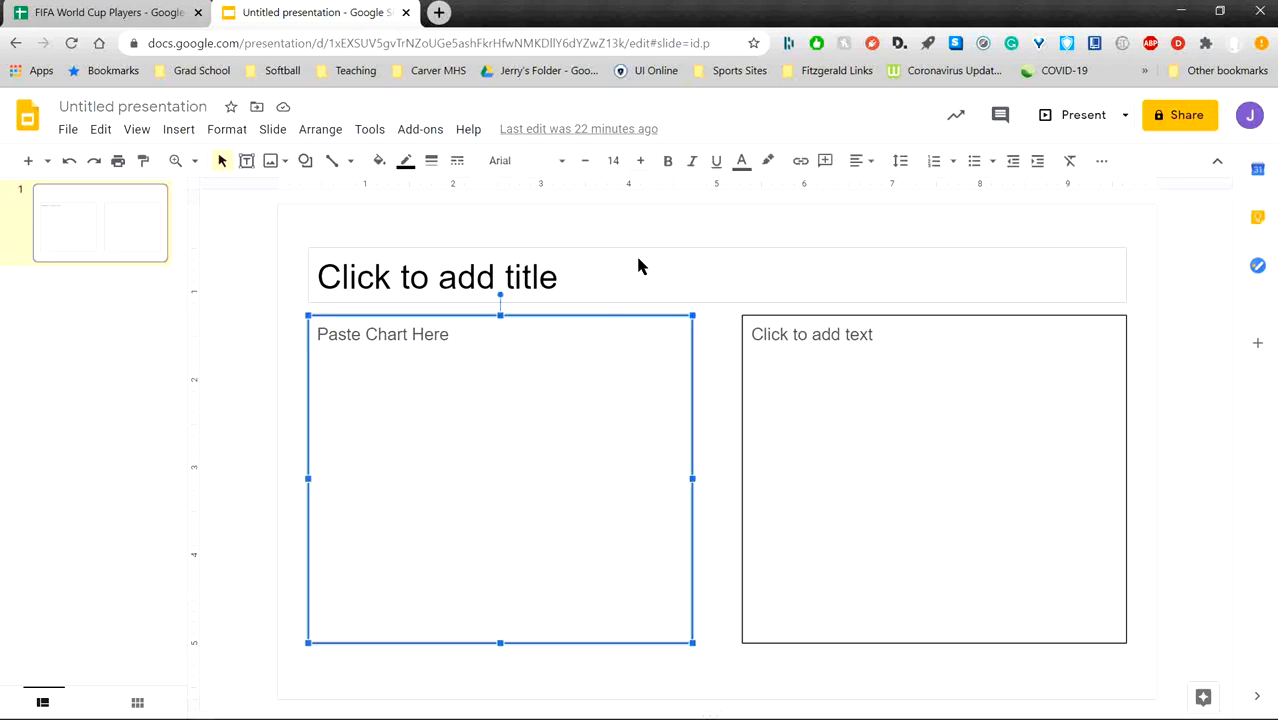
{"action": "left_click", "coordinate": [713, 533]}
{"action": "left_click", "coordinate": [361, 393]}
{"action": "key", "text": "ctrl+v"}
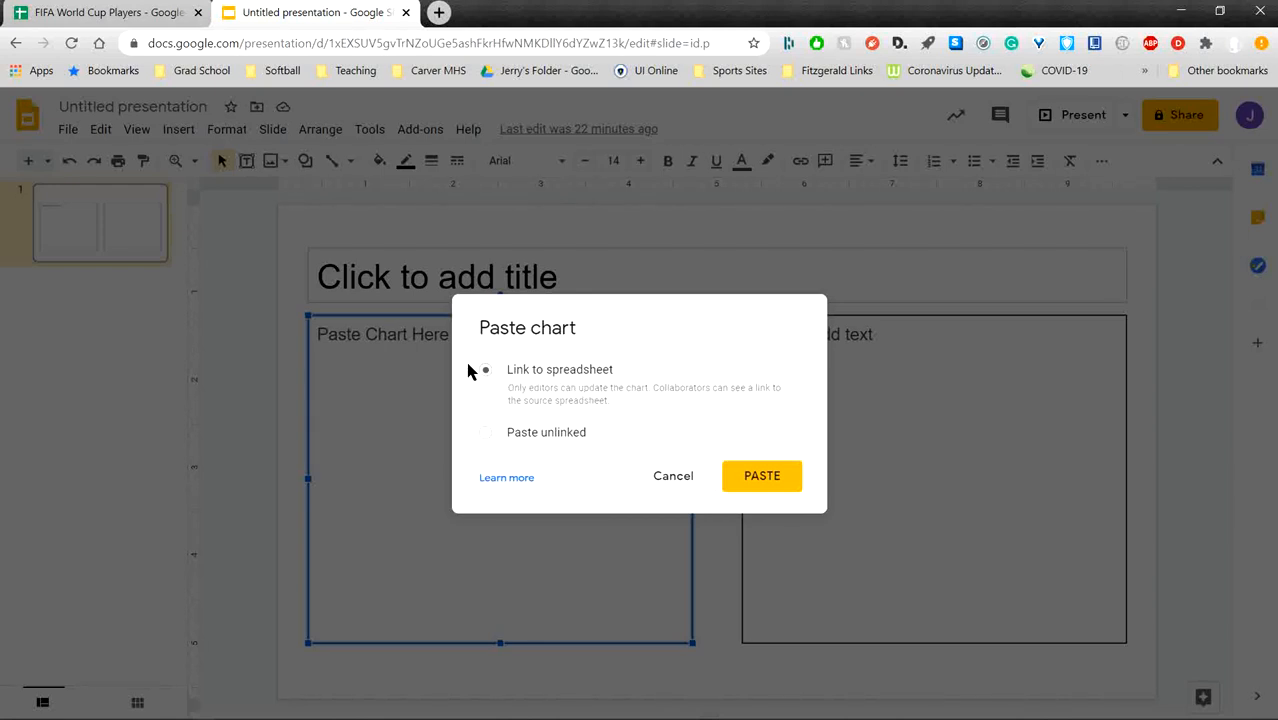
{"action": "left_click", "coordinate": [759, 478]}
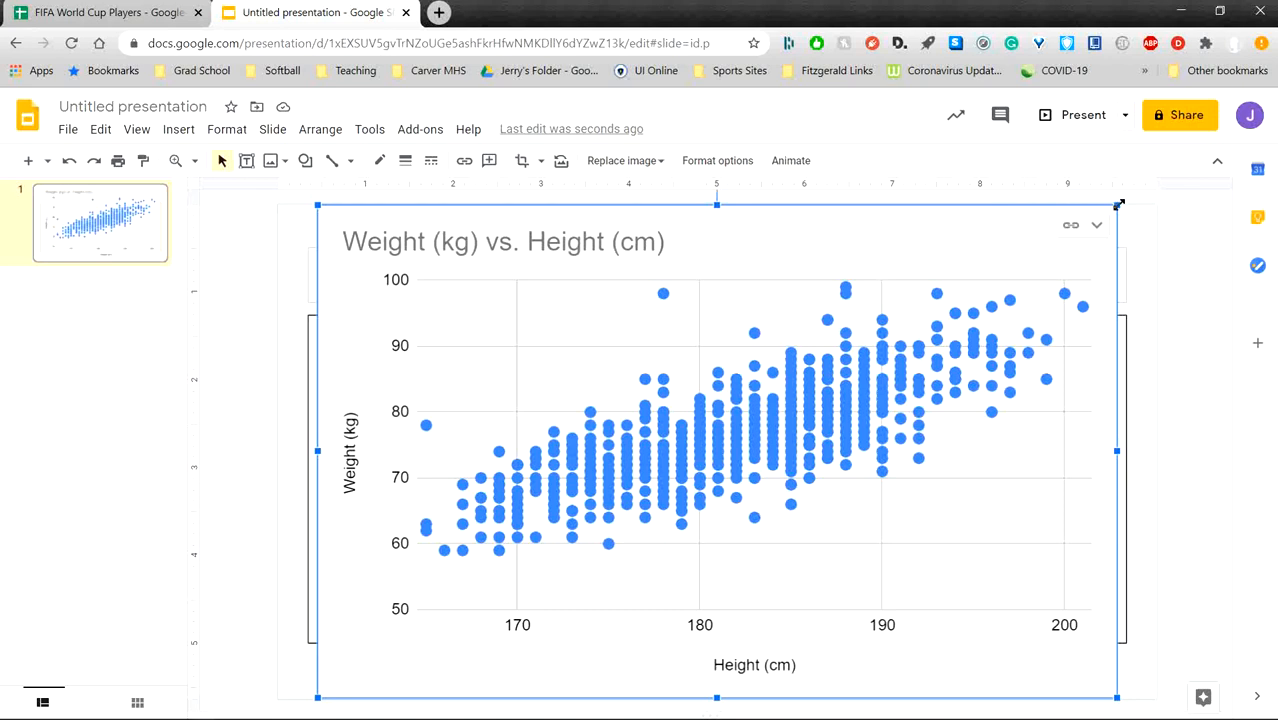
- Shrink the pasted scatter chart and position it over the "Paste Chart Here" box, just below the box's upper edge and clear of the neighbouring text box
{"action": "left_click_drag", "start_coordinate": [1118, 204], "coordinate": [348, 345]}
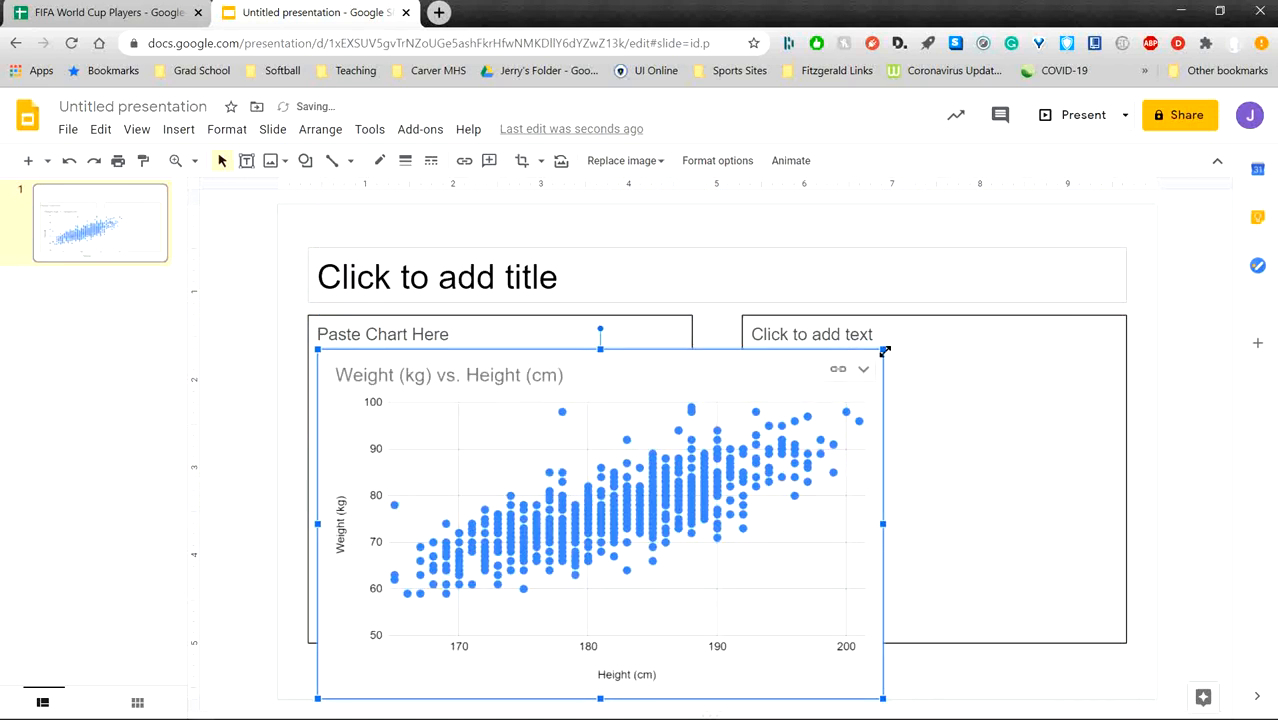
{"action": "left_click_drag", "start_coordinate": [886, 350], "coordinate": [457, 452]}
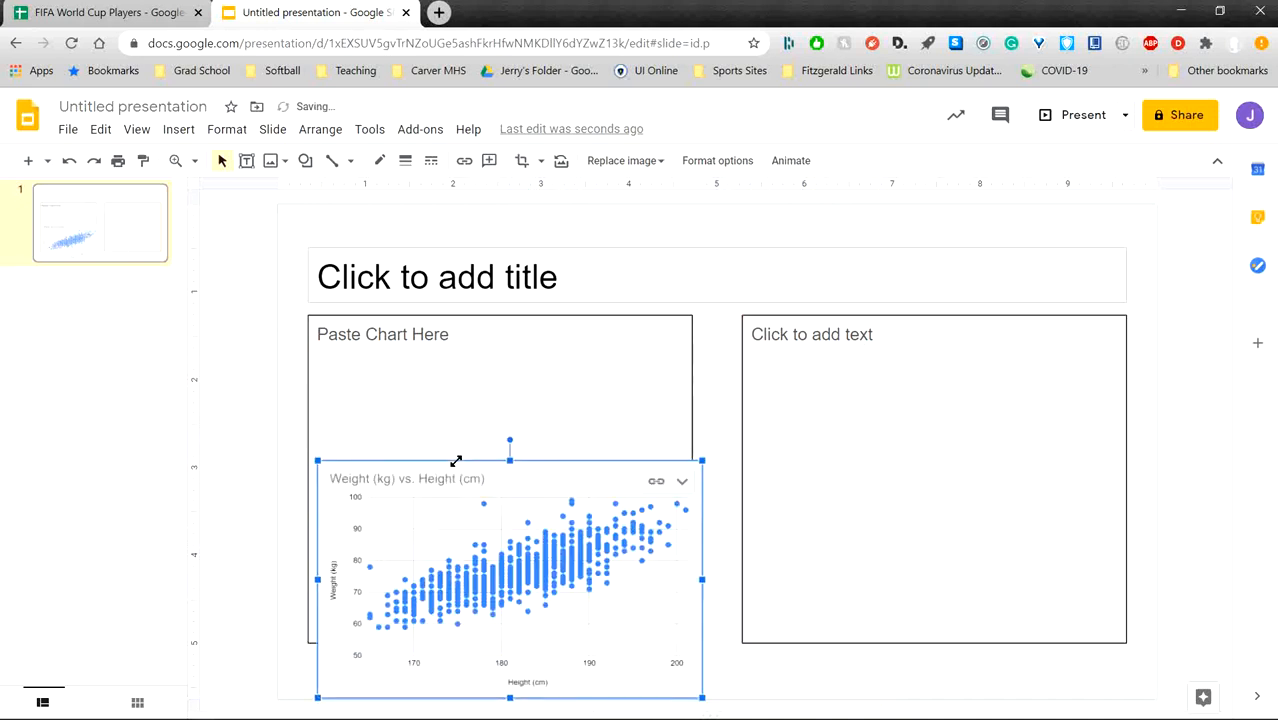
{"action": "left_click_drag", "start_coordinate": [508, 485], "coordinate": [500, 359]}
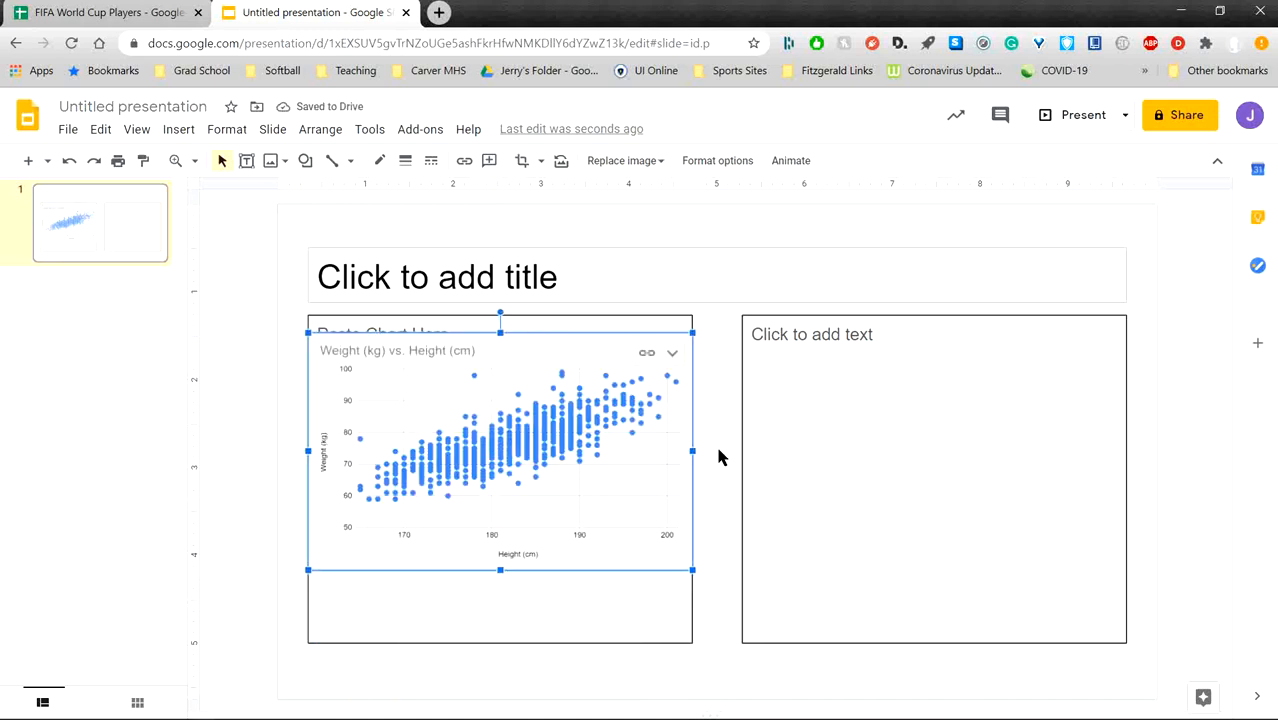
{"action": "left_click_drag", "start_coordinate": [692, 333], "coordinate": [719, 331]}
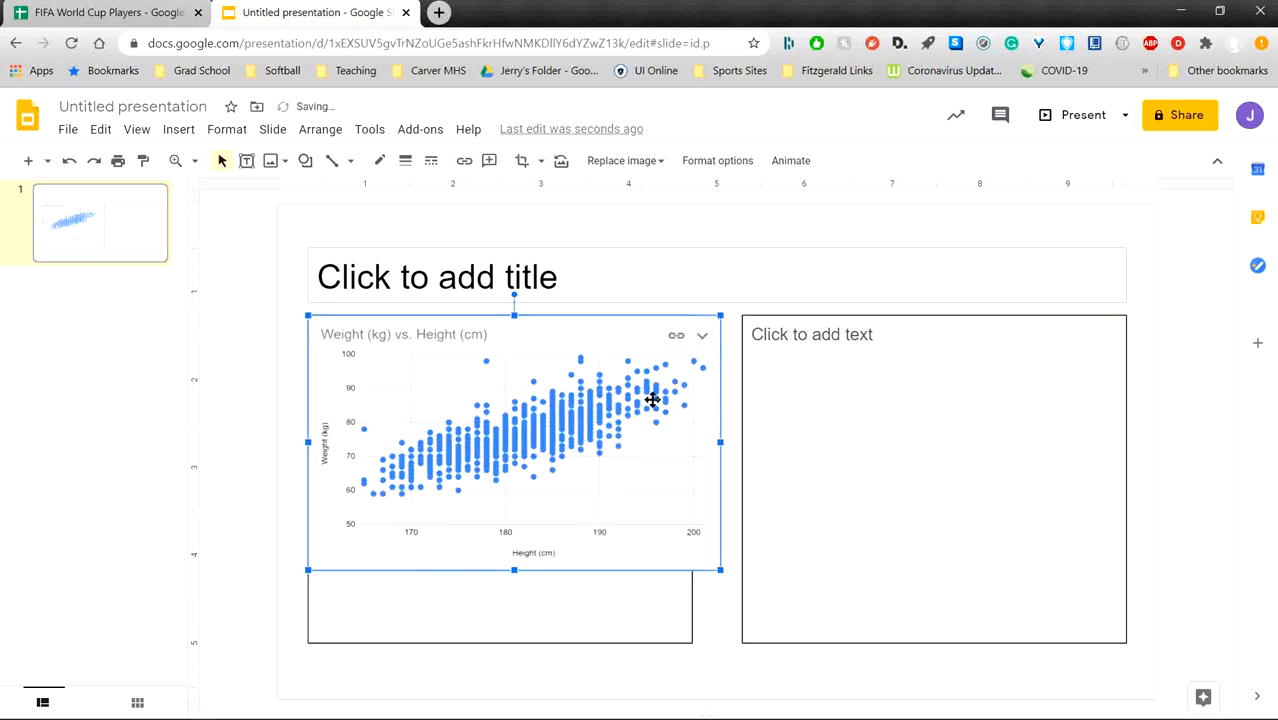
{"action": "mouse_move", "coordinate": [653, 397]}
{"action": "left_mouse_down"}
{"action": "mouse_move", "coordinate": [613, 417]}
{"action": "mouse_move", "coordinate": [657, 420]}
{"action": "left_mouse_up"}
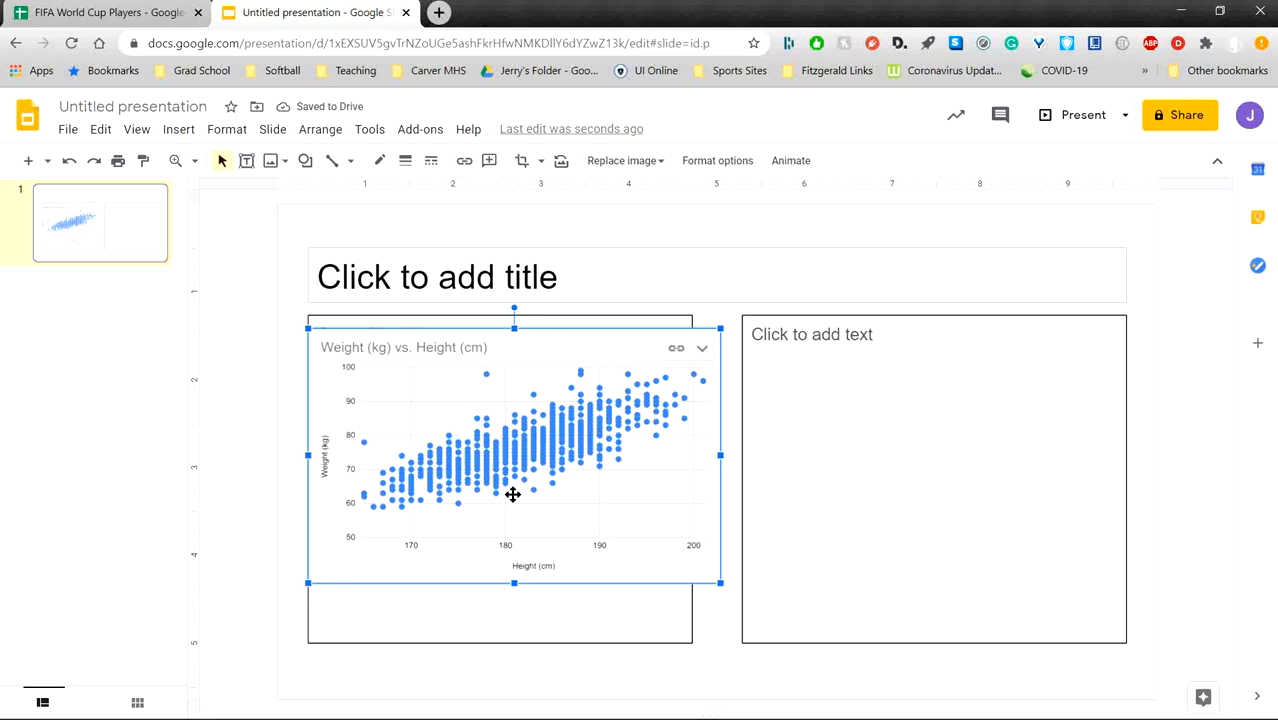
- Start editing the empty "Click to add text" box beside the chart
{"action": "left_click", "coordinate": [890, 406]}
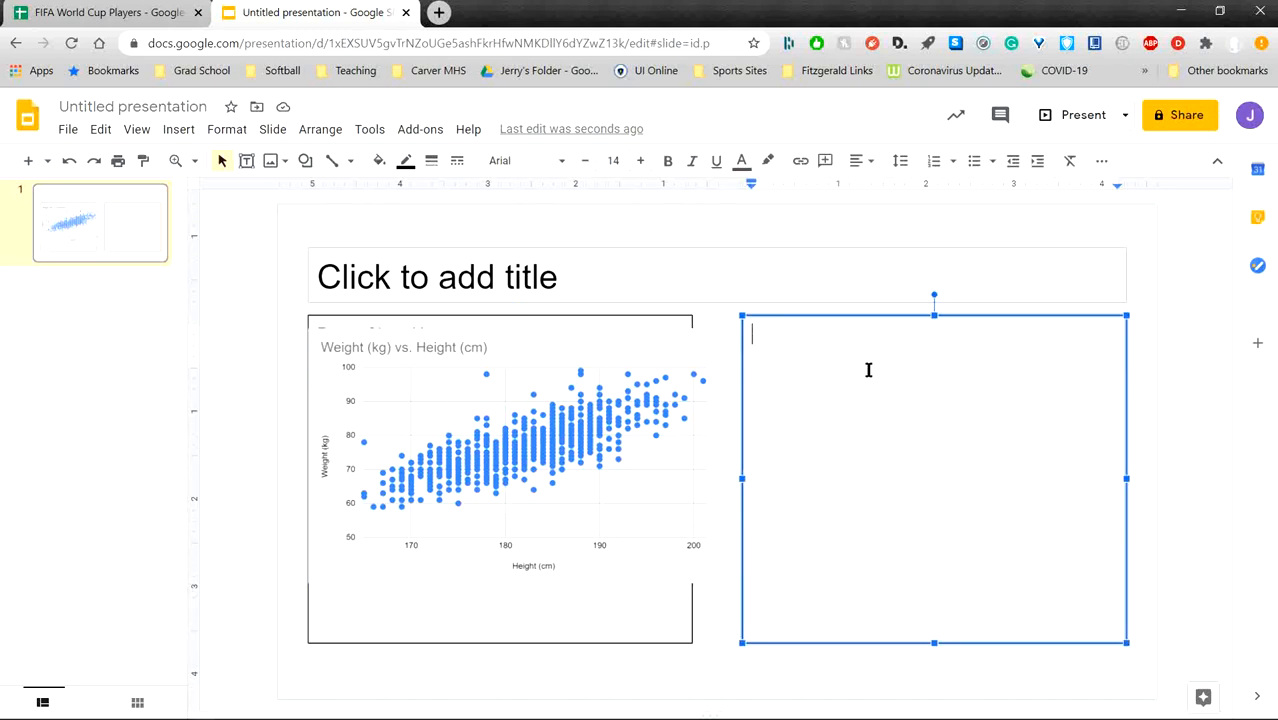